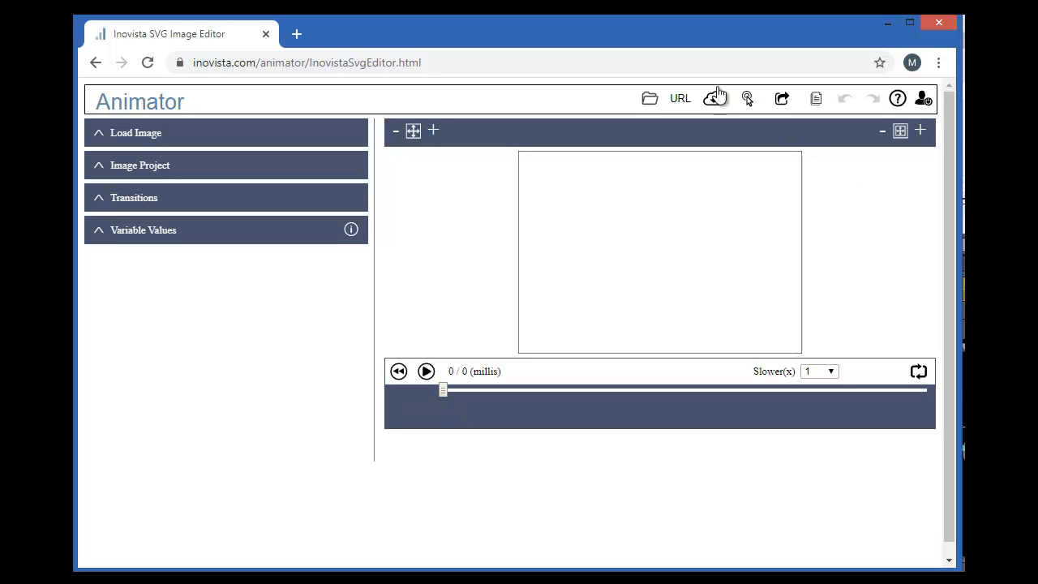
# Open morphSelect-project.svg, expand its Path Morph Transition tr_1, and play the animation
pyautogui.click(649, 99)
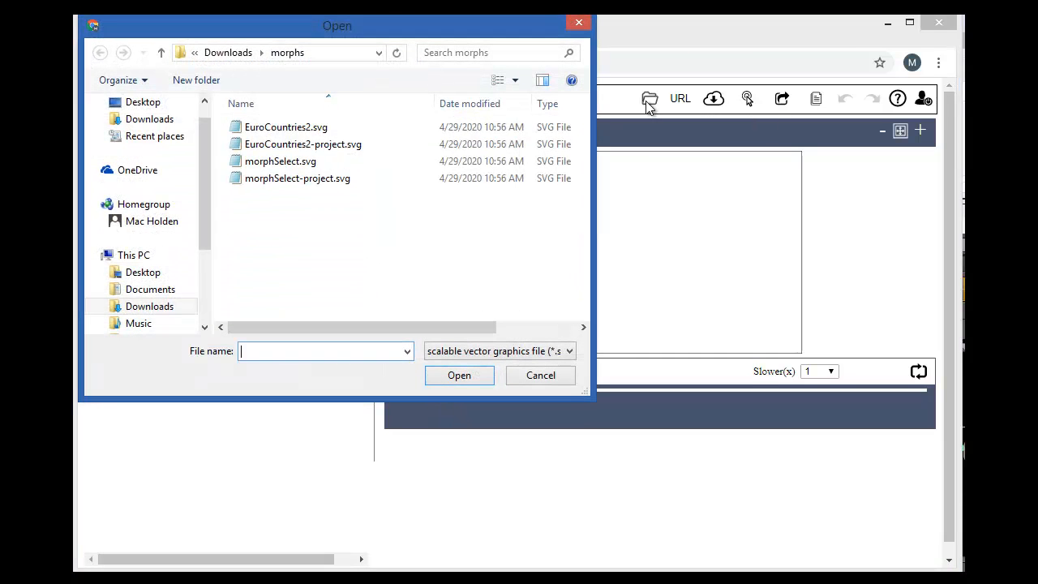
pyautogui.doubleClick(298, 179)
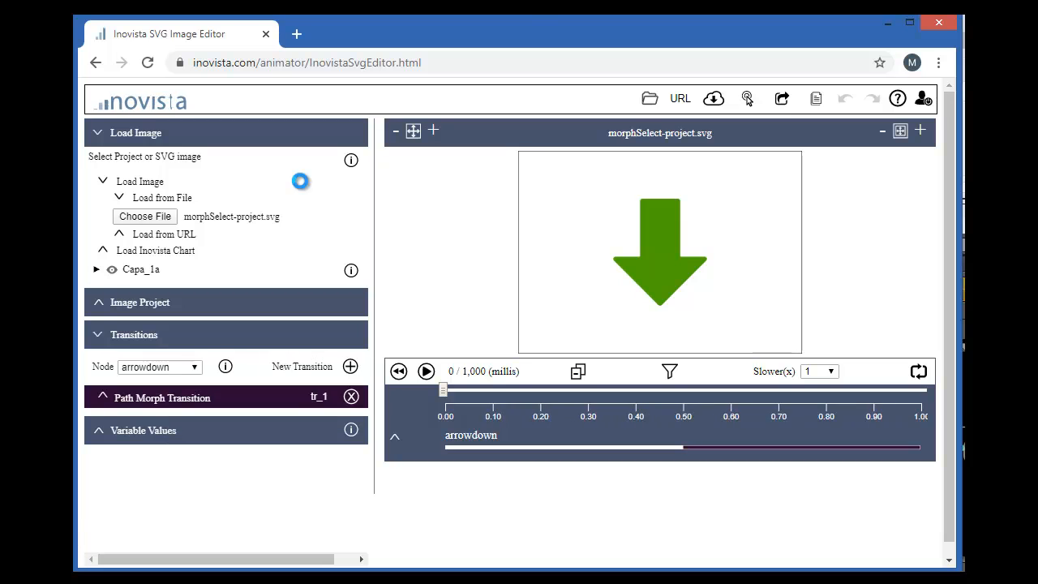
pyautogui.click(150, 399)
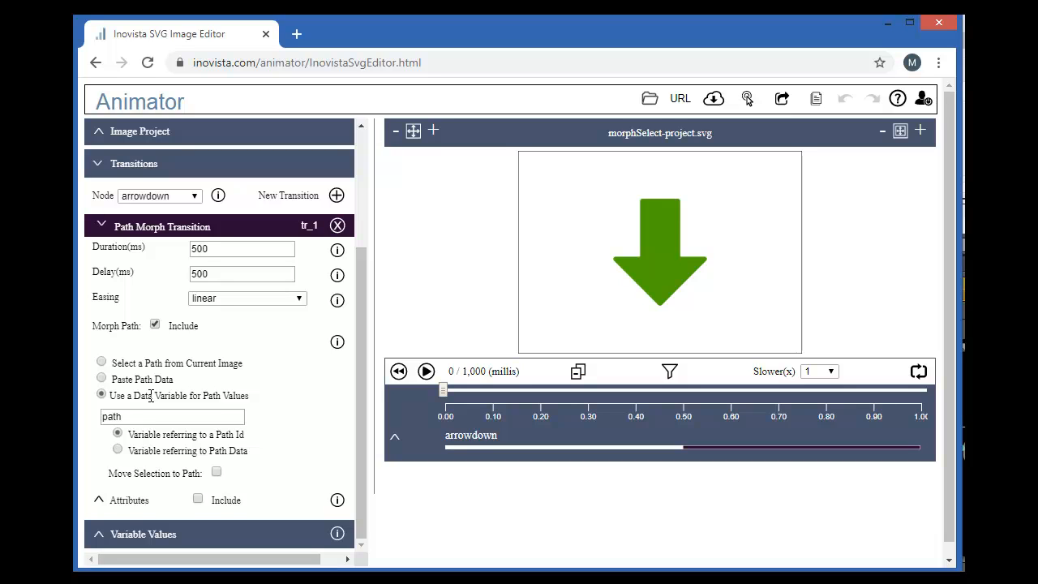
pyautogui.click(426, 372)
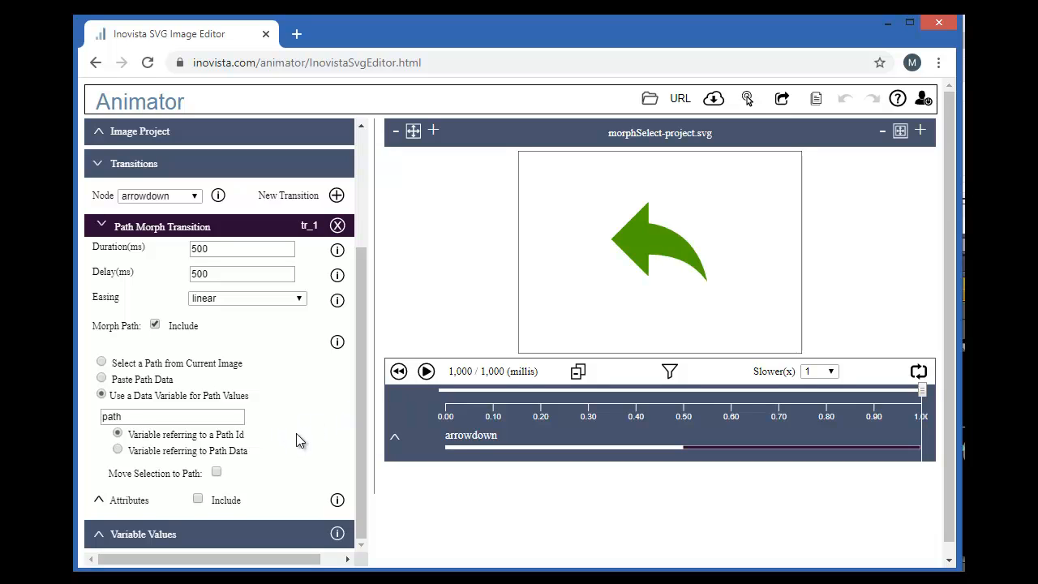
# Try the morph path source options for tr_1, ending on Use a Data Variable for Path Values
pyautogui.click(106, 363)
pyautogui.click(102, 379)
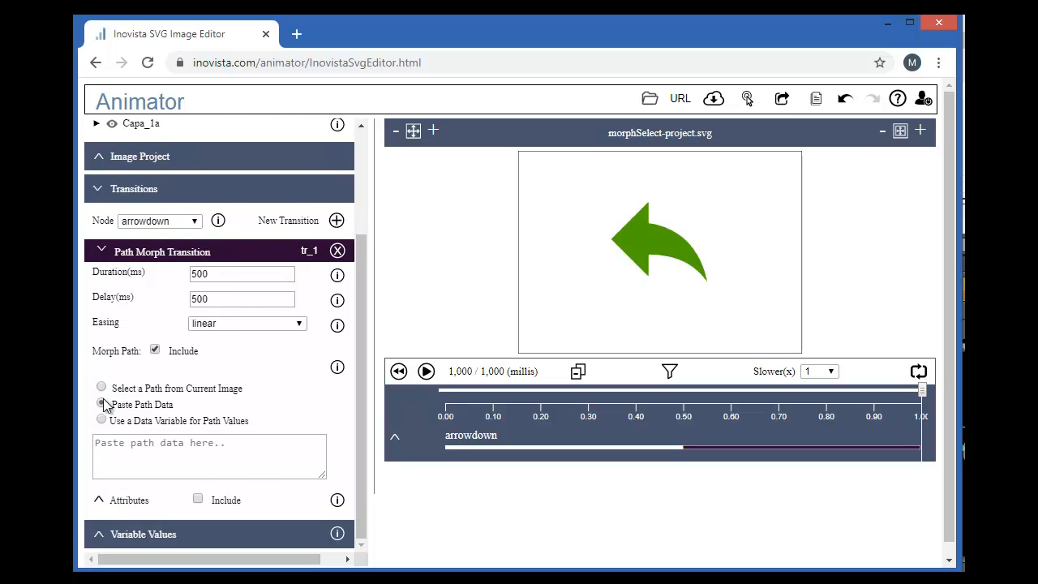
pyautogui.click(101, 420)
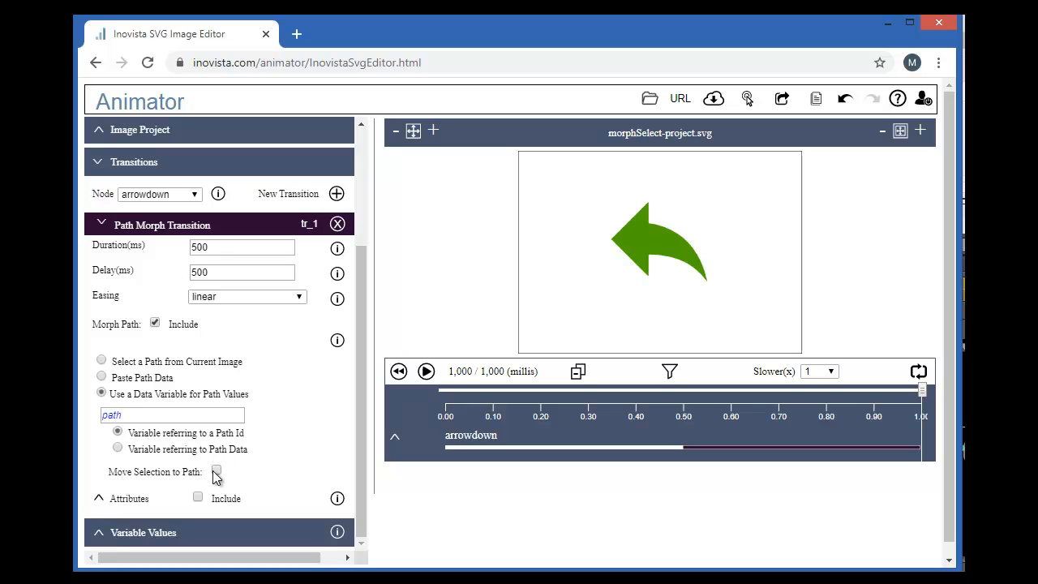
# Expand the Attributes of tr_1 and examine its opacity, color and stroke settings
pyautogui.click(129, 499)
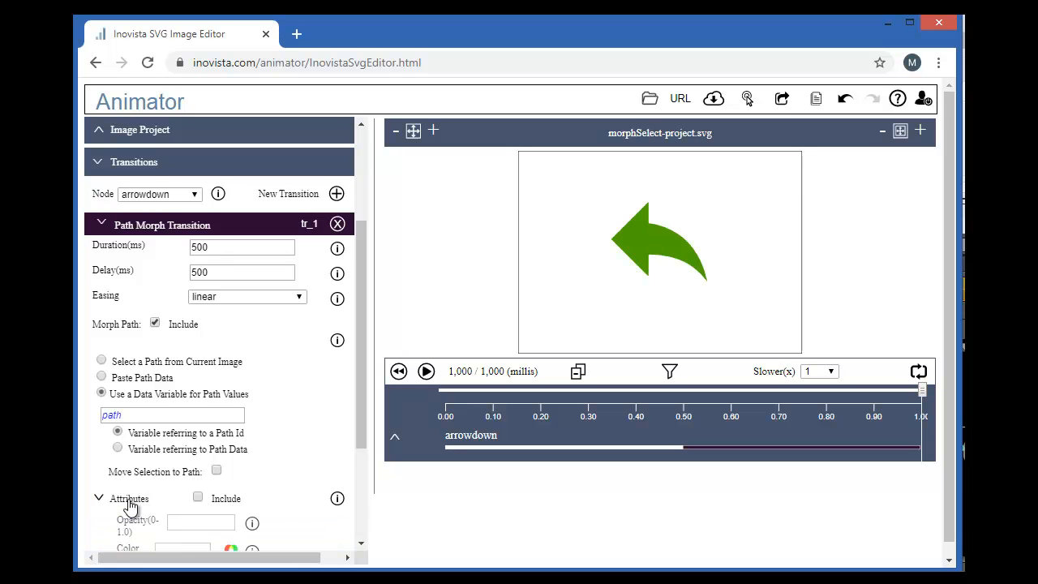
pyautogui.scroll(-3, 130, 502)
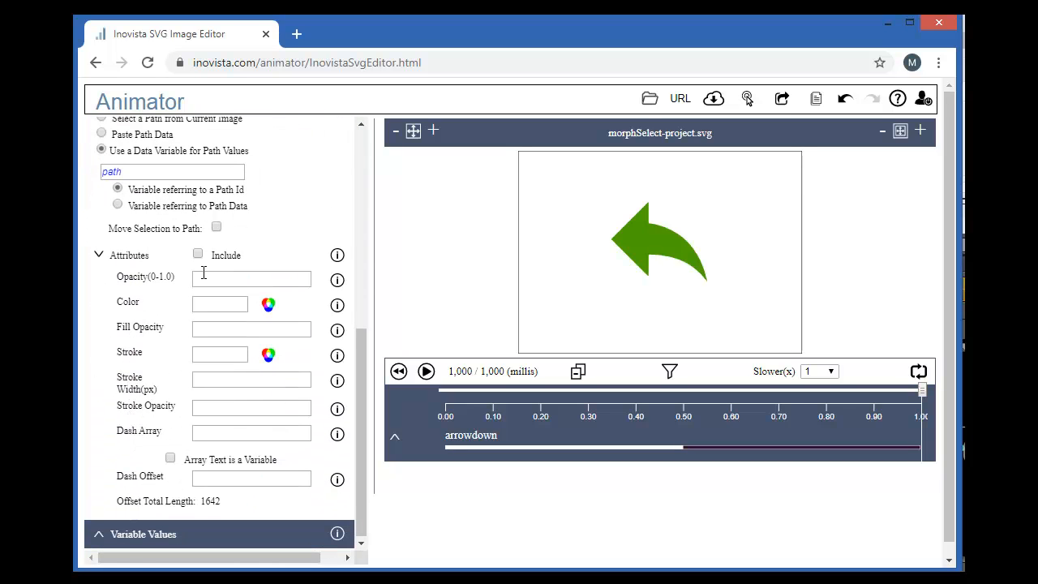
pyautogui.click(204, 310)
pyautogui.click(202, 350)
pyautogui.click(201, 280)
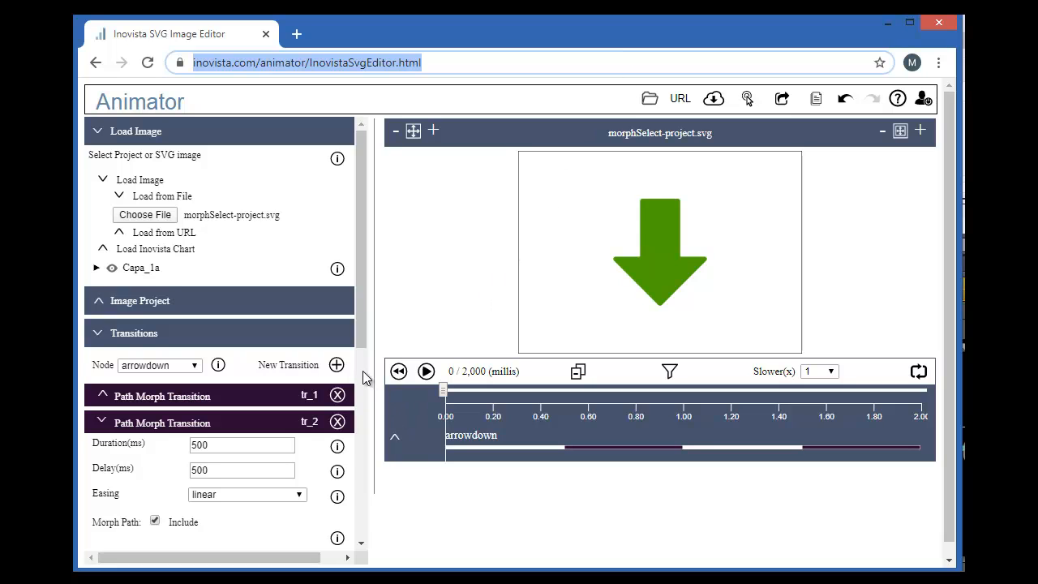
# Play the arrowdown morph, choose path2 as the morph path of transition tr_2, and play it again
pyautogui.click(427, 372)
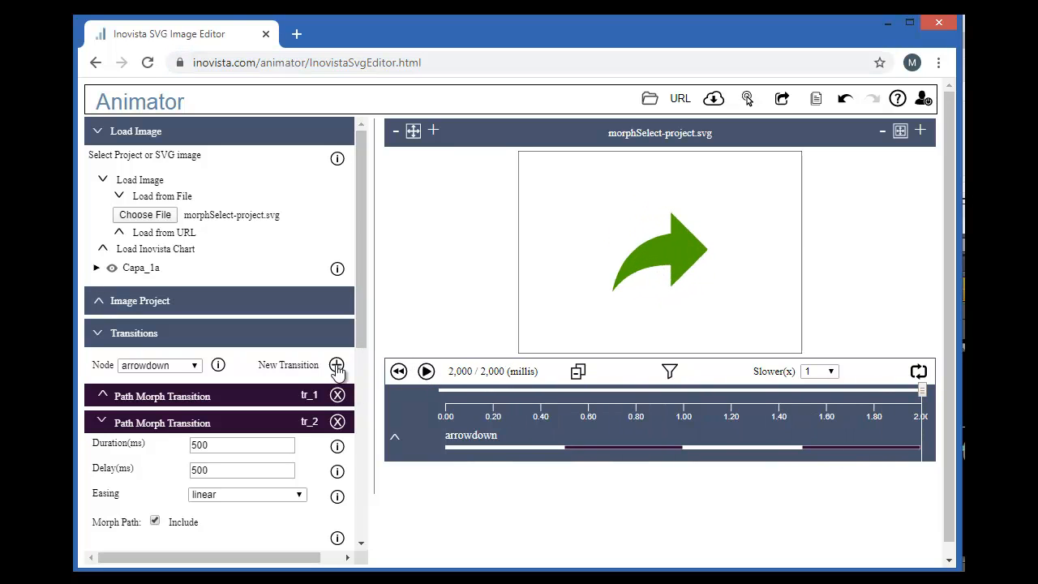
pyautogui.moveTo(364, 351); pyautogui.dragTo(359, 556)
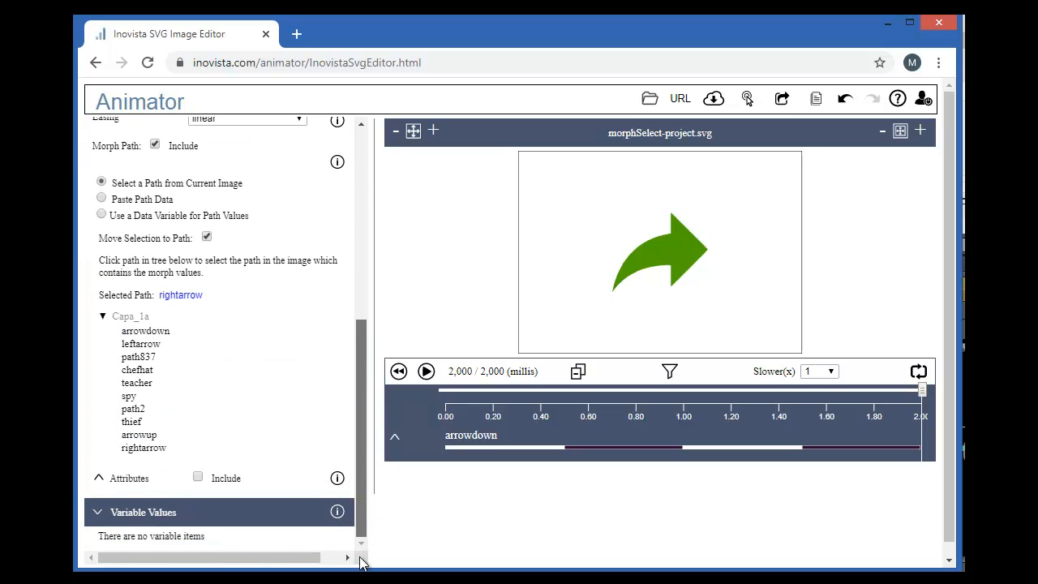
pyautogui.click(131, 409)
pyautogui.click(426, 373)
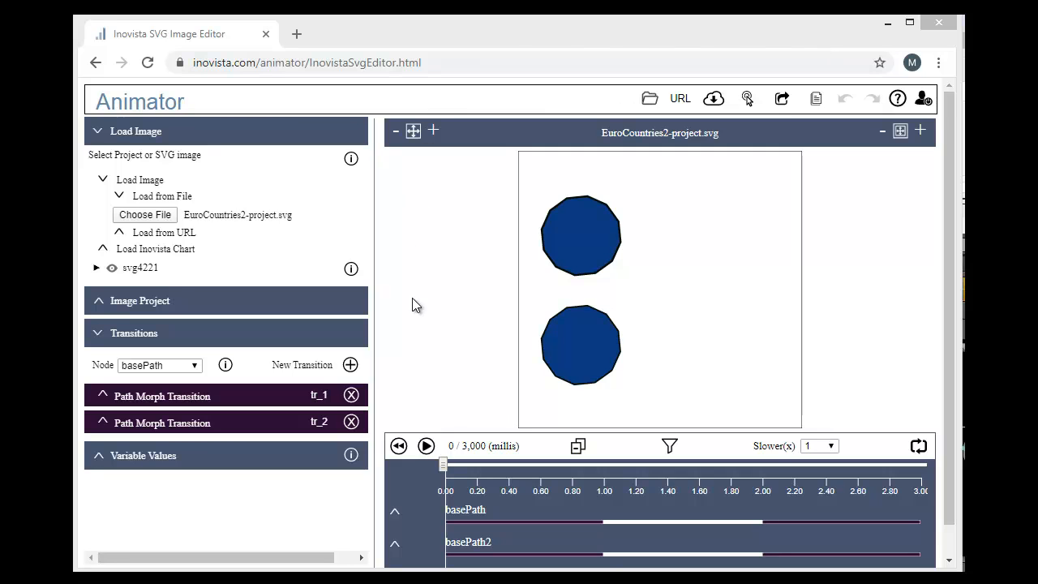
# Play the EuroCountries2-project.svg morph animation
pyautogui.click(426, 446)
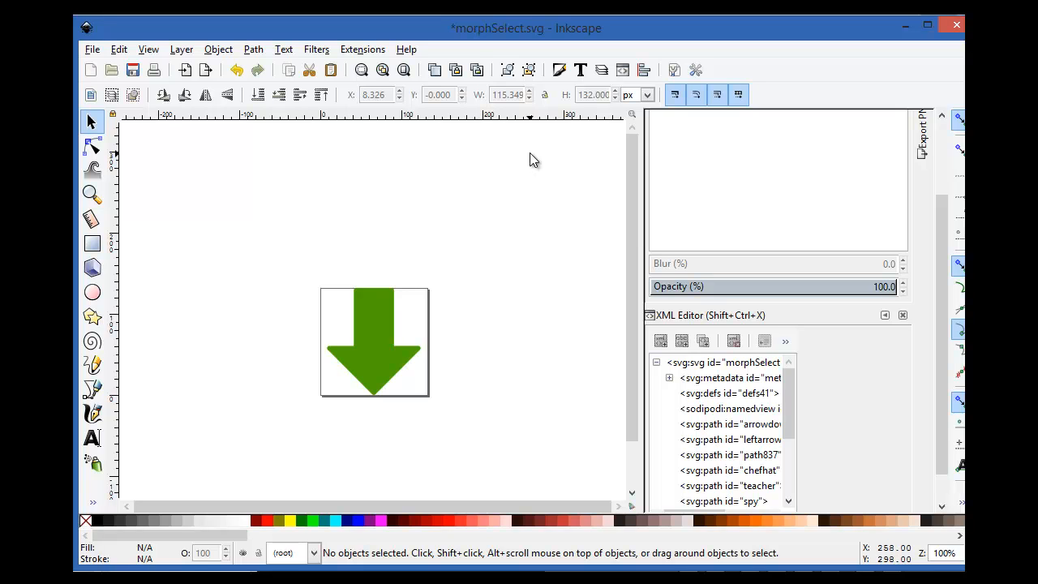
# Inspect the down arrow, leftarrow, path837 and chefhat paths of morphSelect.svg in Inkscape by selecting each one
pyautogui.click(376, 367)
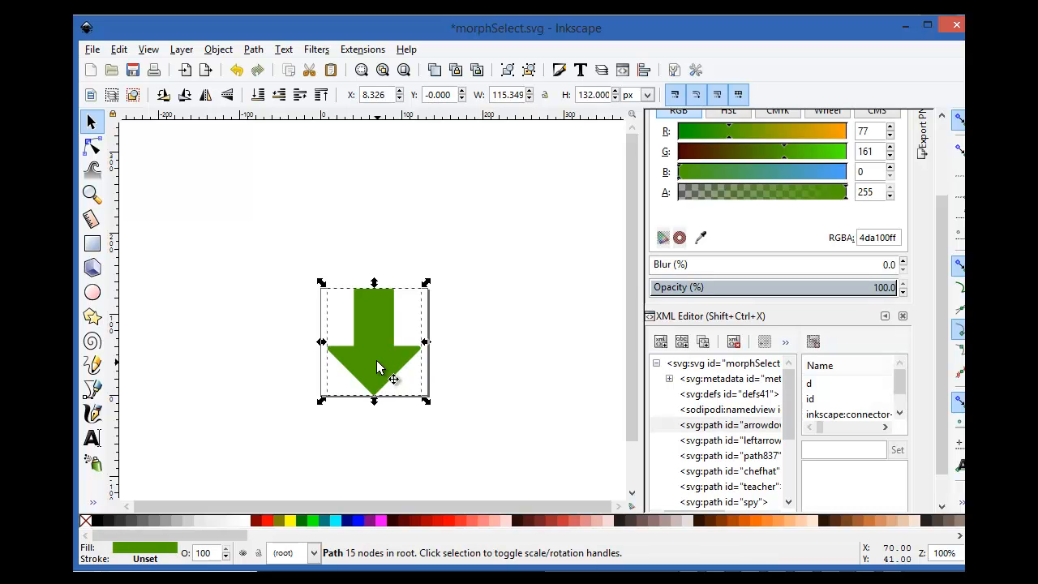
pyautogui.click(758, 442)
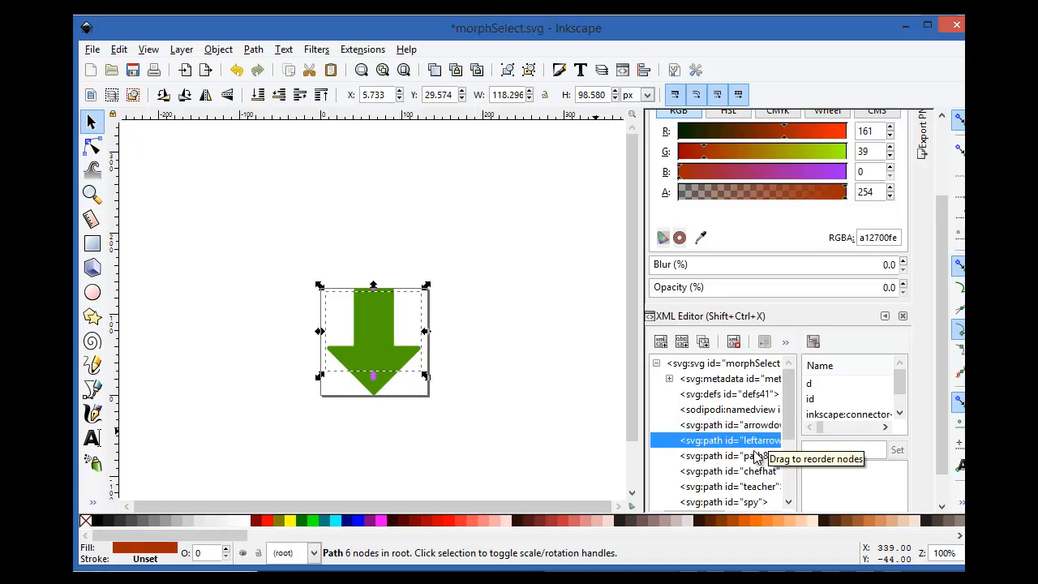
pyautogui.click(759, 456)
pyautogui.click(750, 472)
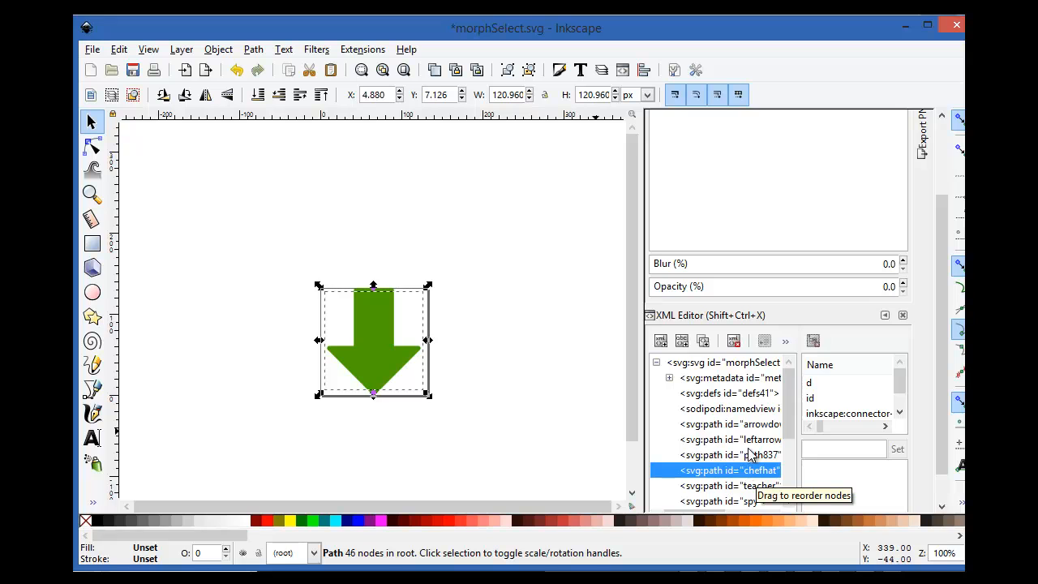
# Select the leftarrow path and set its opacity to 10%
pyautogui.click(754, 440)
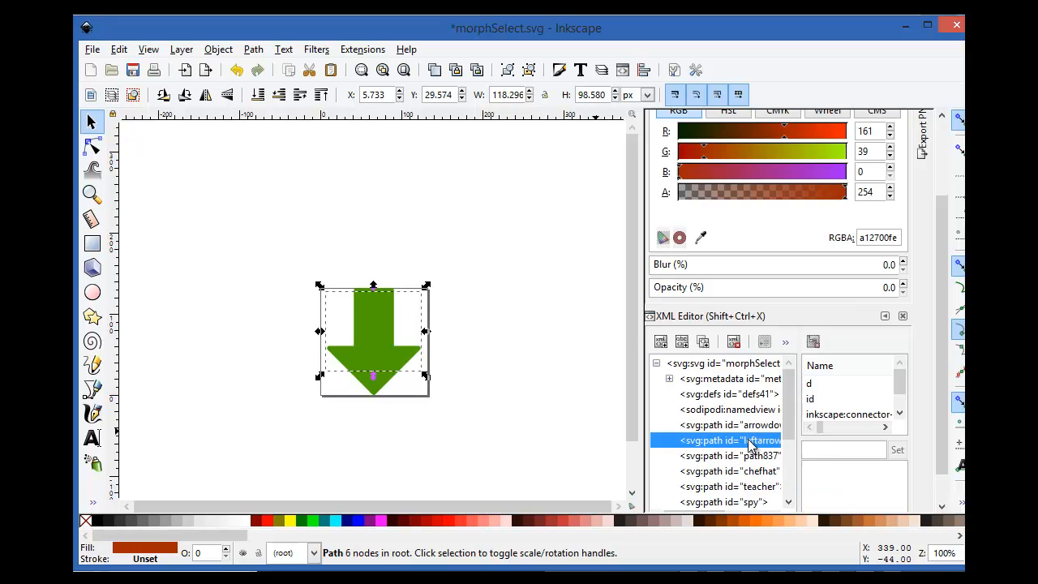
pyautogui.click(892, 286)
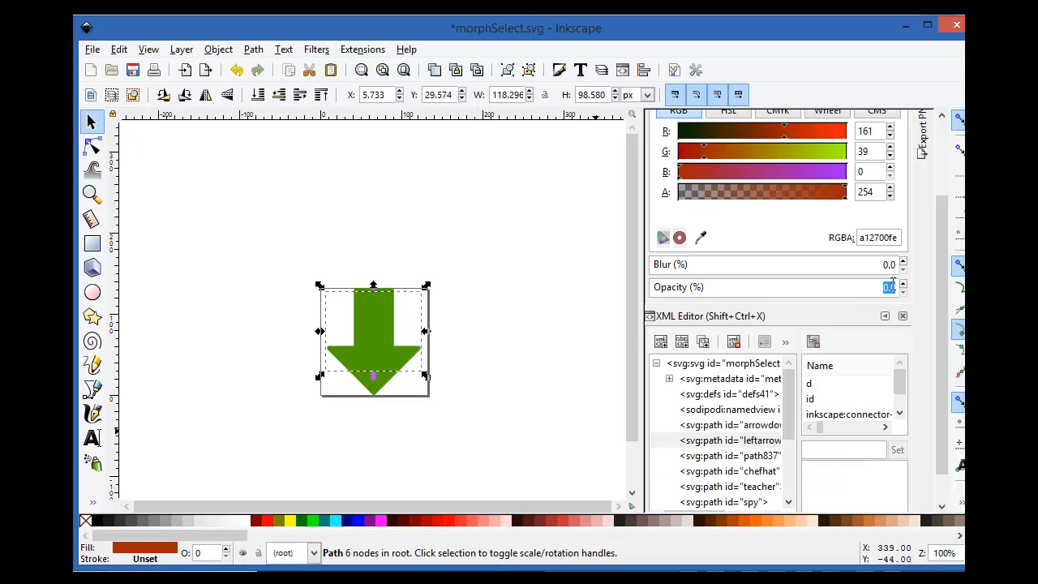
pyautogui.doubleClick(891, 285)
pyautogui.write('10')
pyautogui.press('Return')
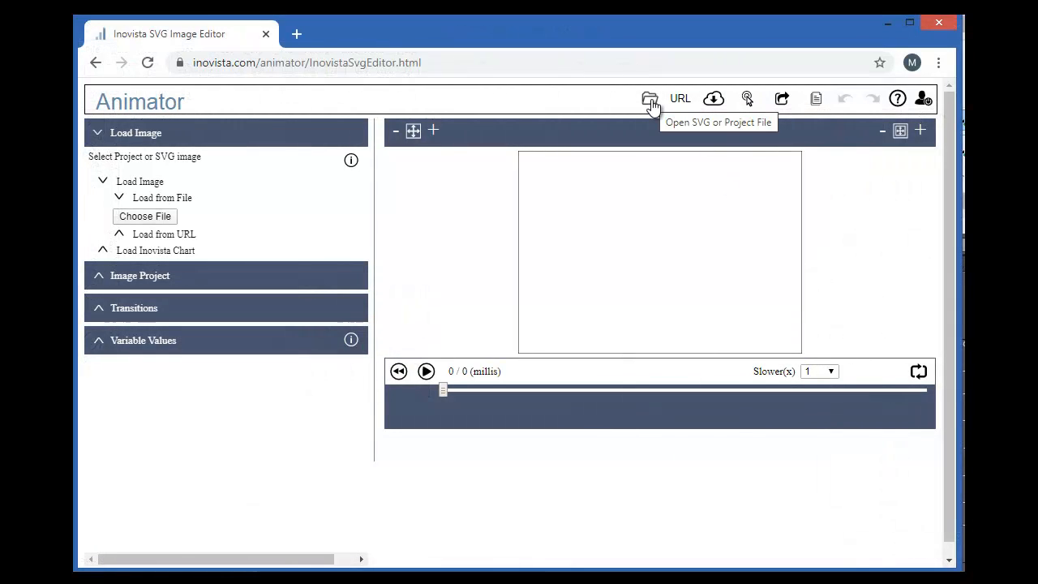
# Open morphSelect.svg in the Inovista SVG Image Editor and expand the morphSelect node to list its paths
pyautogui.click(651, 103)
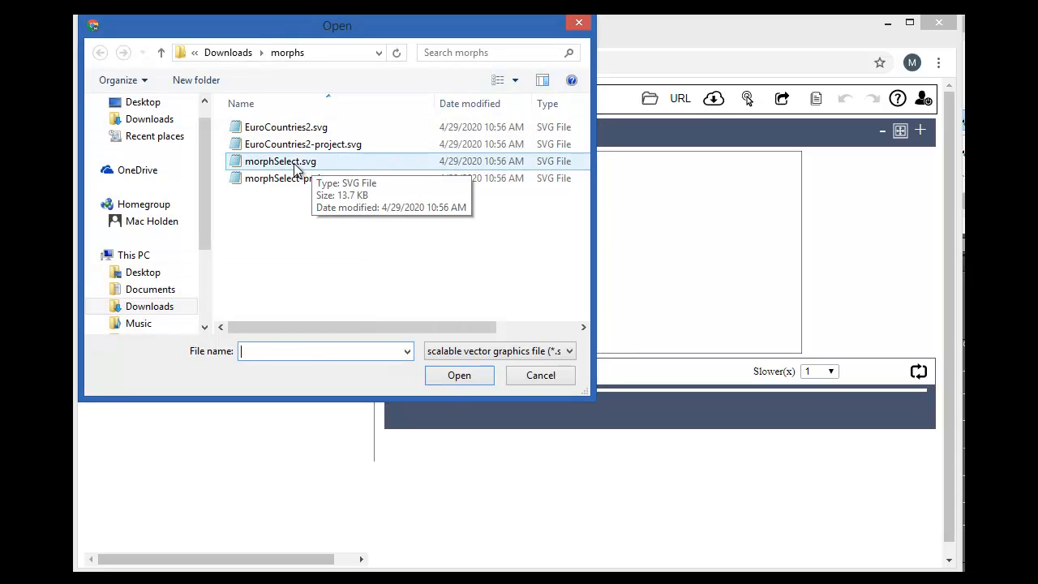
pyautogui.click(297, 166)
pyautogui.click(462, 377)
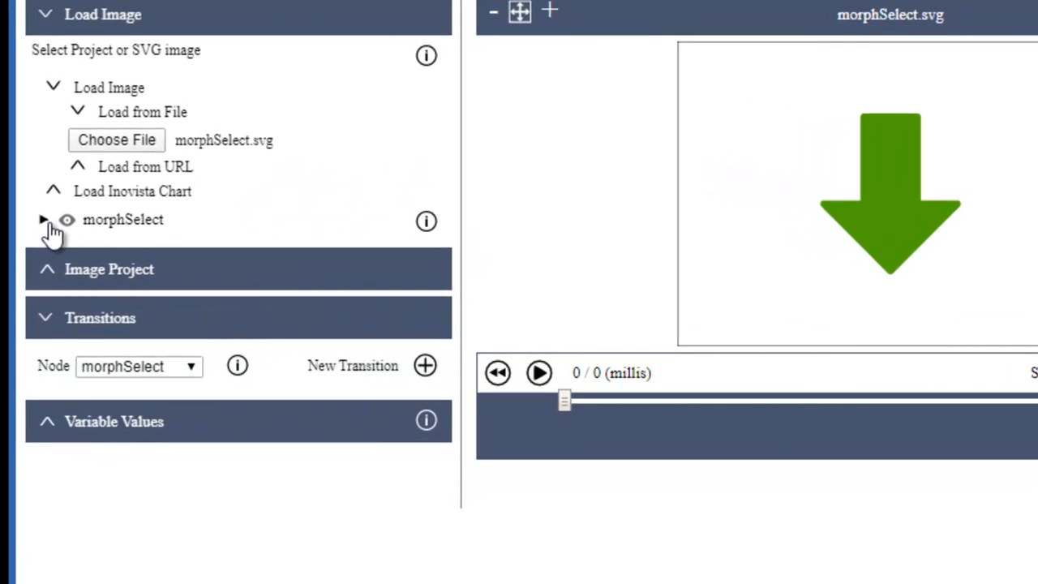
pyautogui.click(43, 221)
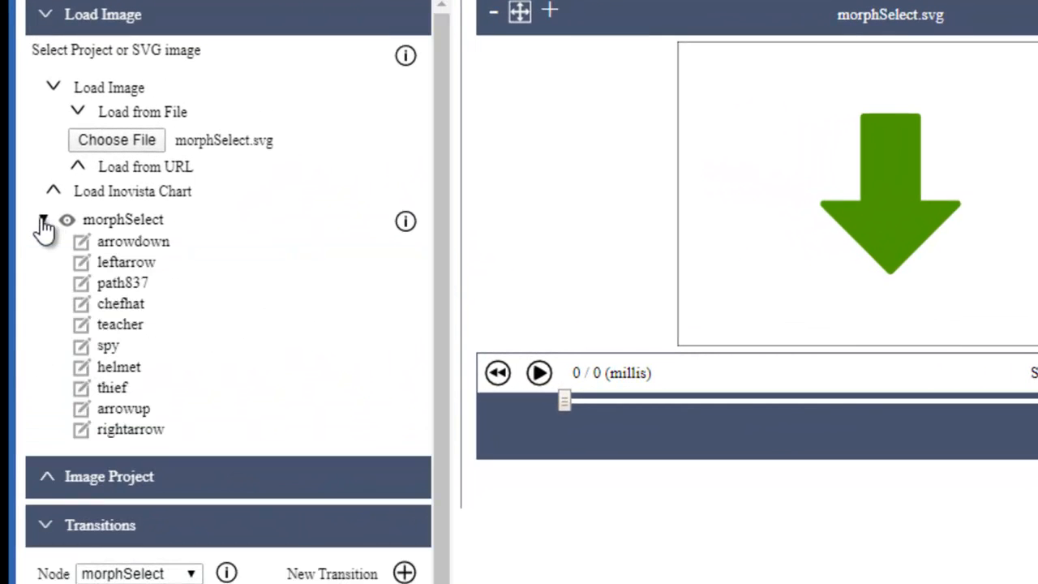
# Open the leftarrow path's edit settings, unhide the path, and move the dialog clear of the preview image
pyautogui.click(83, 266)
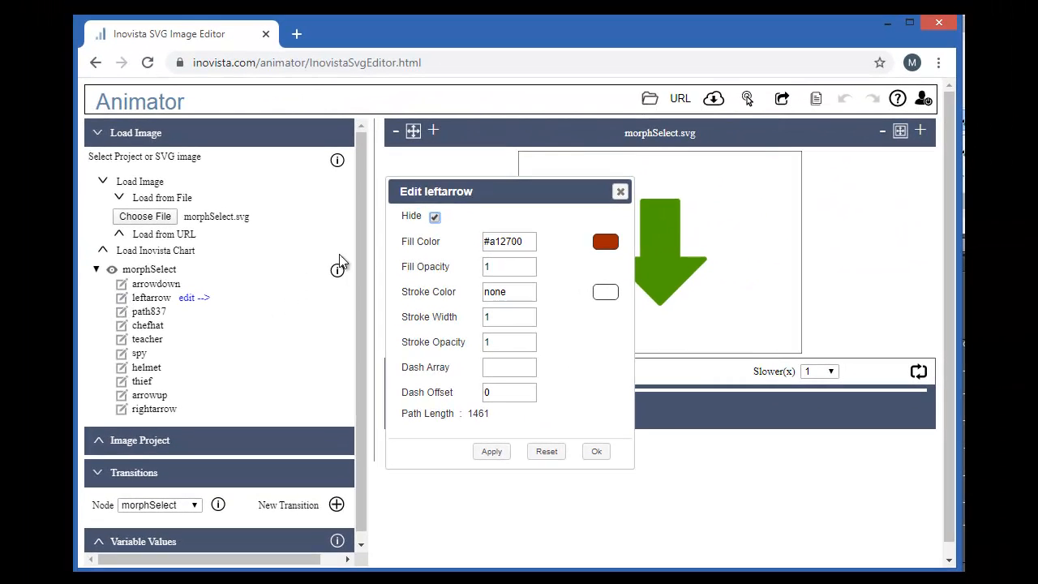
pyautogui.click(435, 217)
pyautogui.click(496, 456)
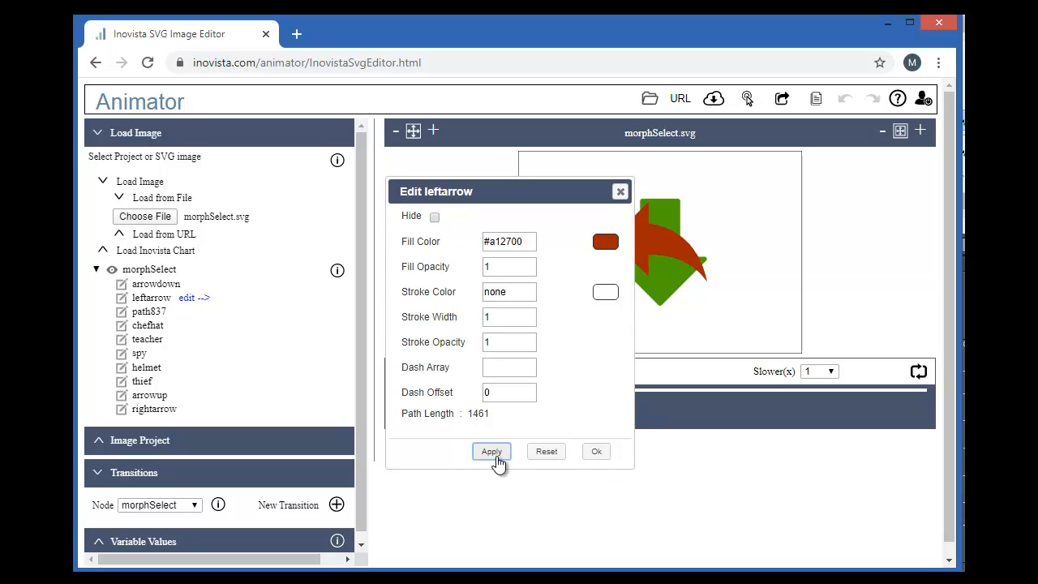
pyautogui.moveTo(491, 190); pyautogui.dragTo(380, 154)
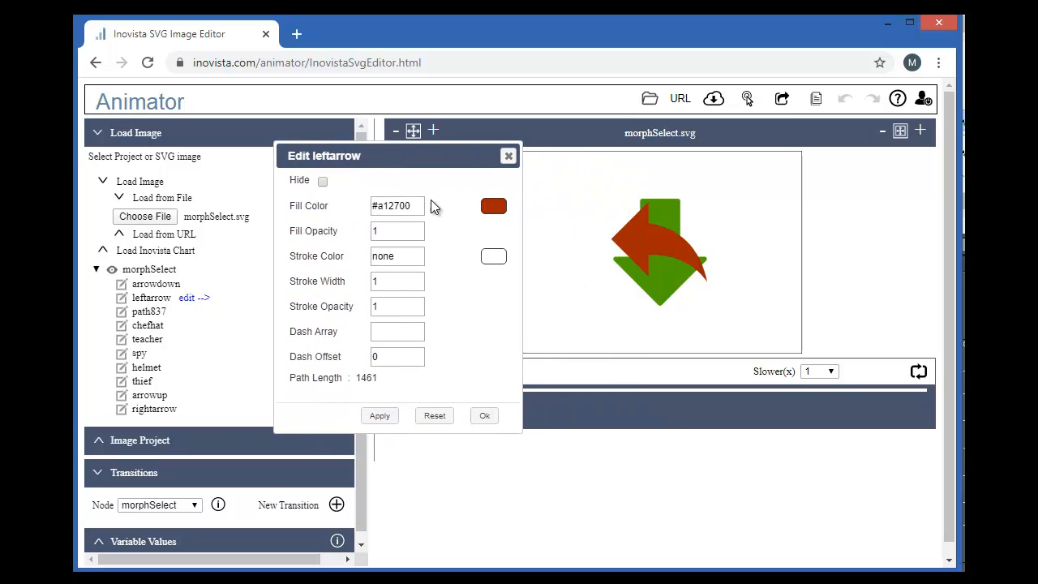
# Hide the leftarrow path again and close its edit settings
pyautogui.click(323, 181)
pyautogui.click(379, 426)
pyautogui.click(477, 420)
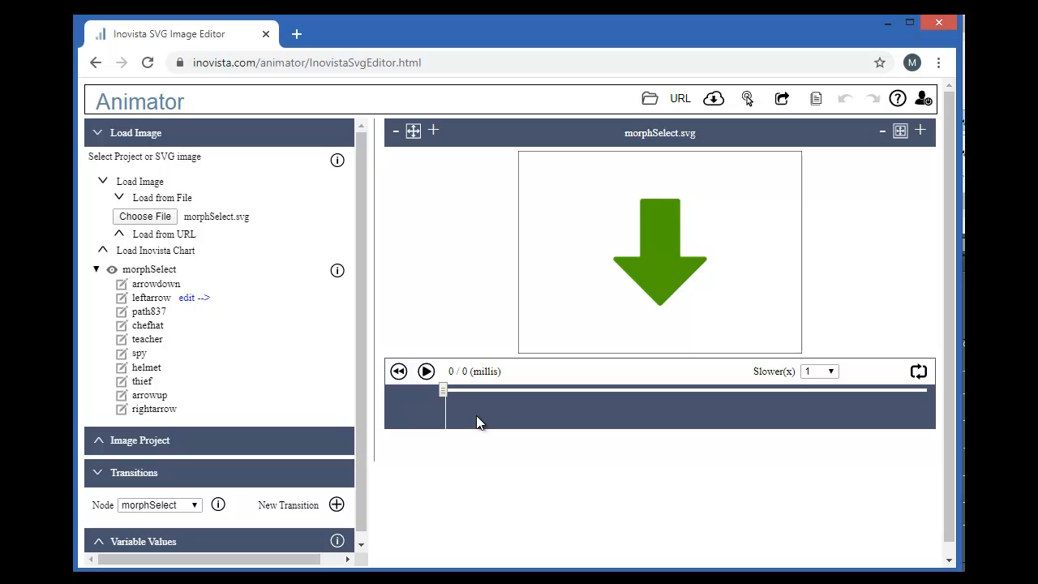
# Make arrowdown the transition node and add a new Morph Path transition to it
pyautogui.click(564, 57)
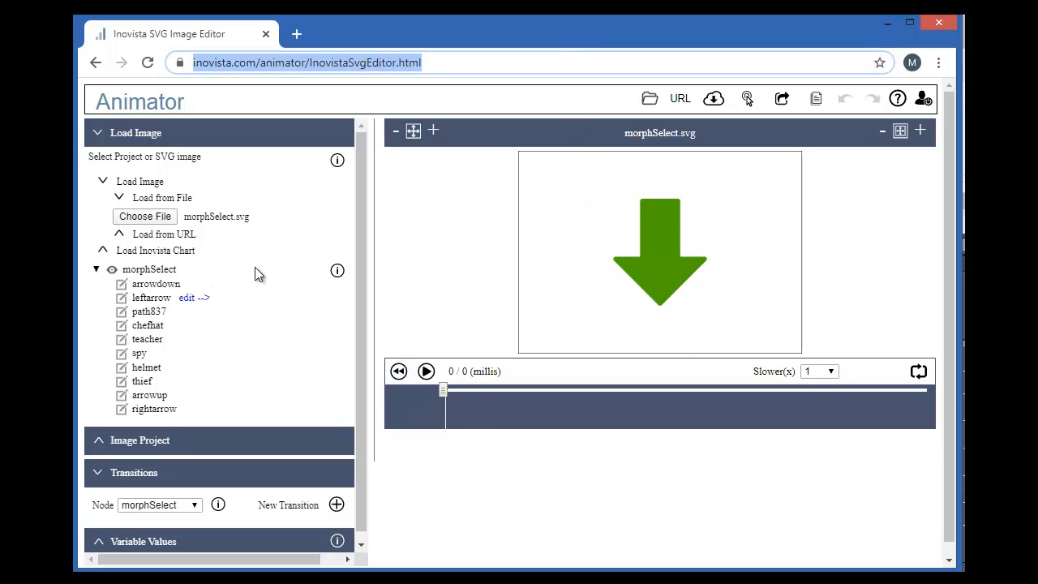
pyautogui.click(150, 285)
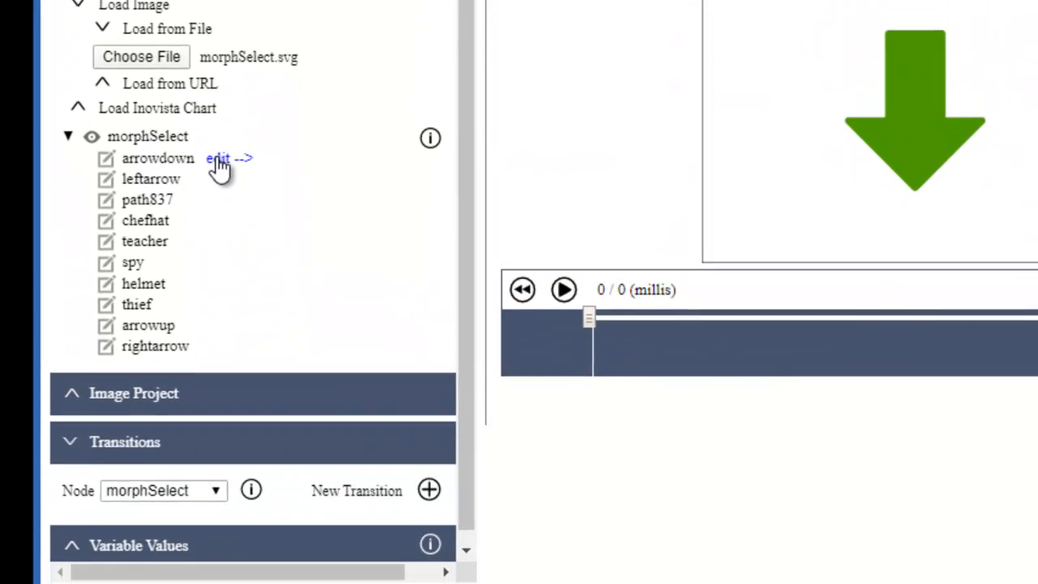
pyautogui.click(222, 280)
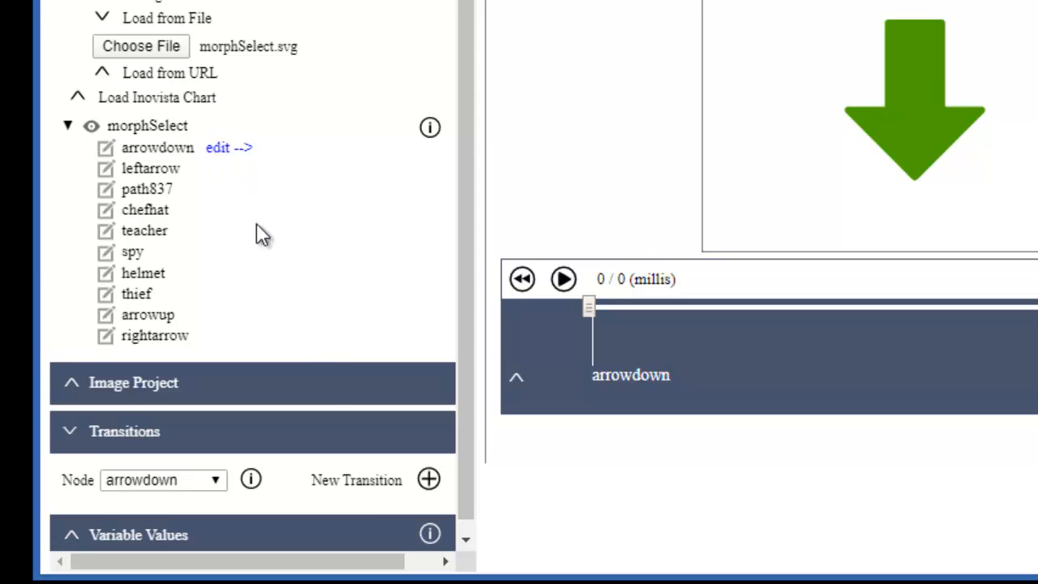
pyautogui.click(429, 479)
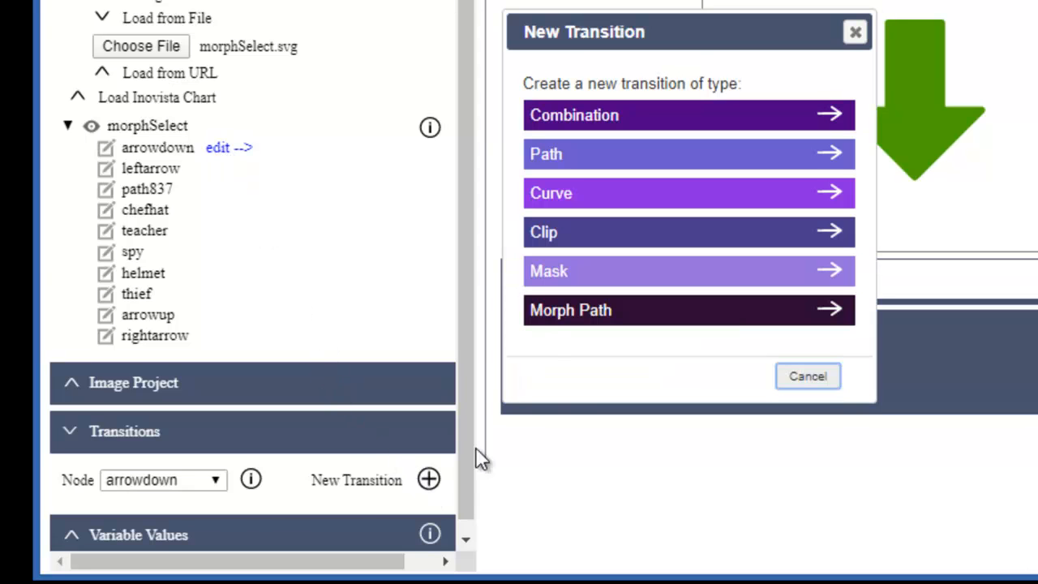
pyautogui.click(548, 321)
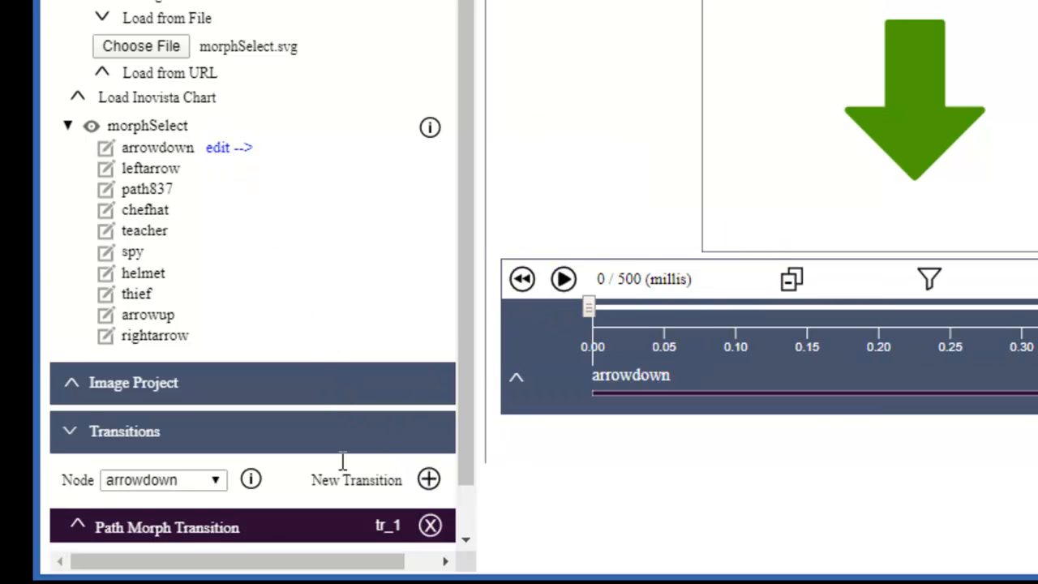
# Expand the new Path Morph Transition tr_1 and examine its path source options and the morphSelect path tree
pyautogui.click(250, 528)
pyautogui.scroll(-2, 249, 531)
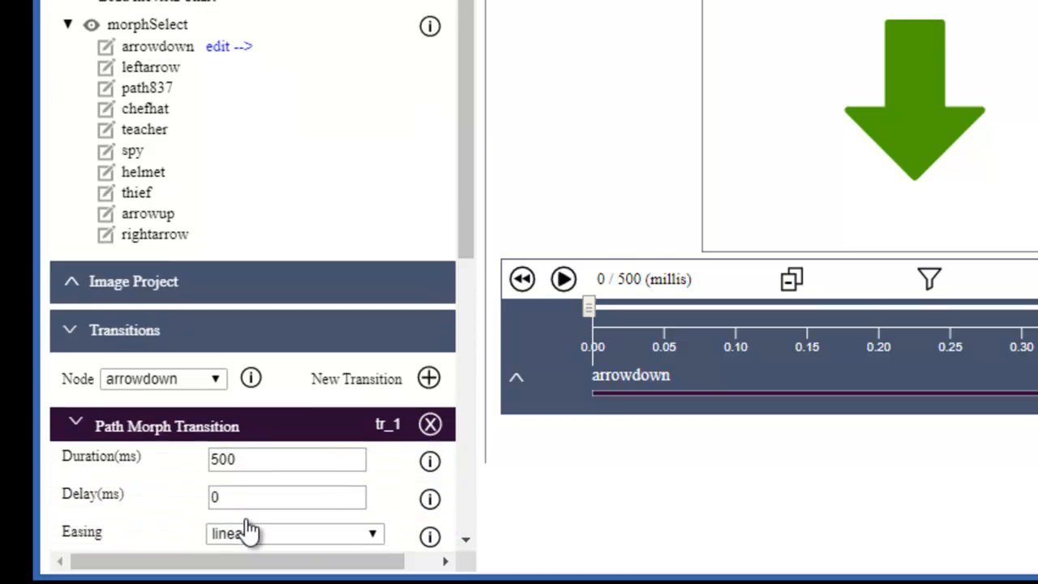
pyautogui.scroll(-5, 250, 531)
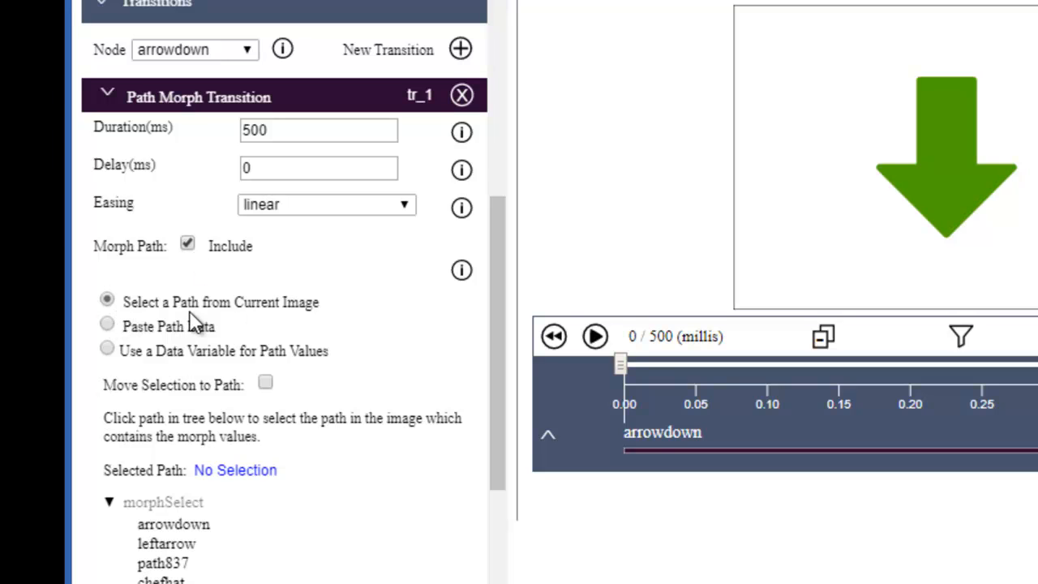
pyautogui.click(109, 503)
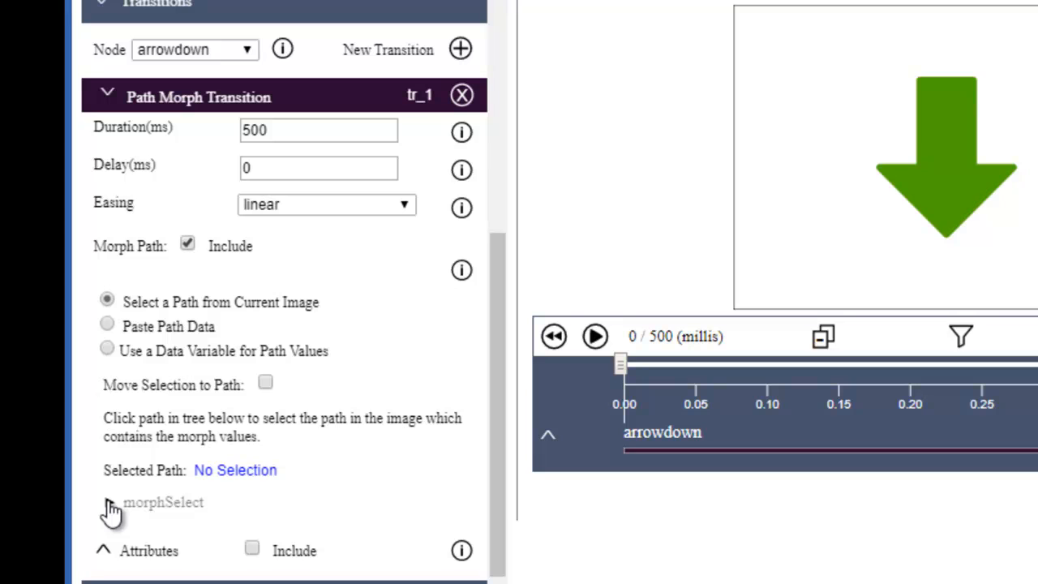
pyautogui.click(109, 504)
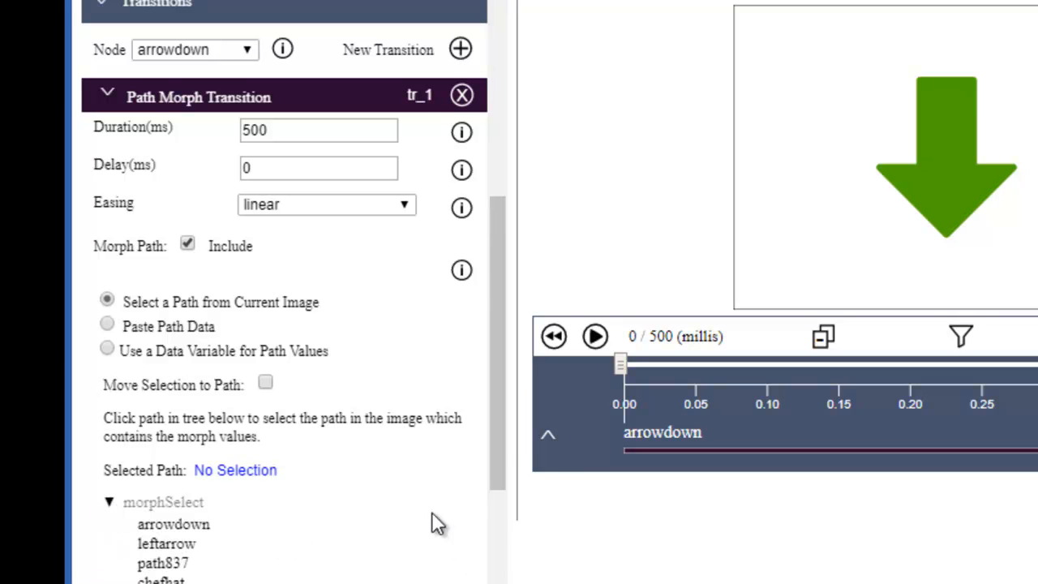
# Choose leftarrow as the morph target path for tr_1 and play the animation
pyautogui.moveTo(495, 425); pyautogui.dragTo(481, 546)
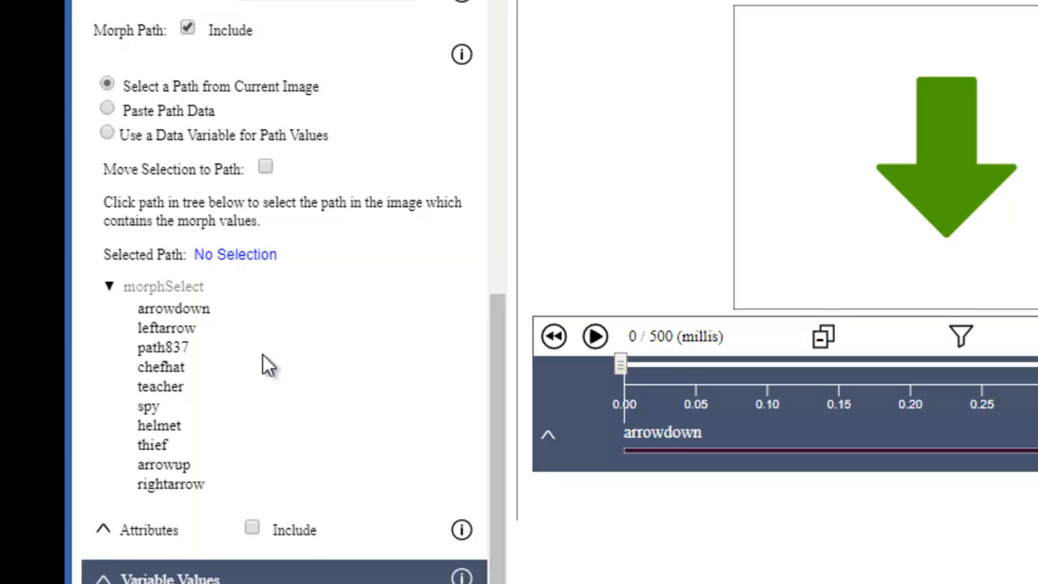
pyautogui.click(166, 328)
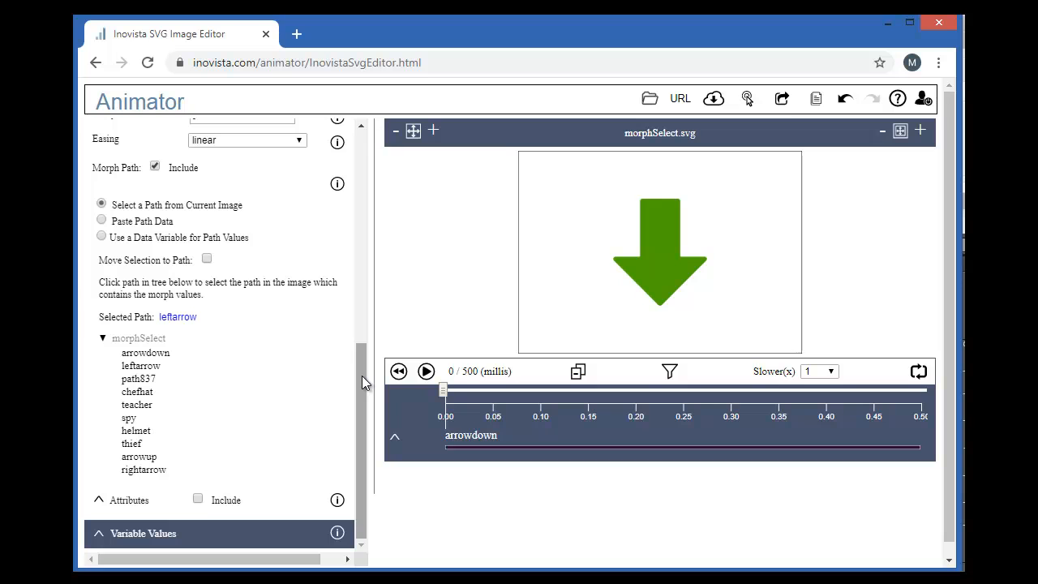
pyautogui.click(426, 372)
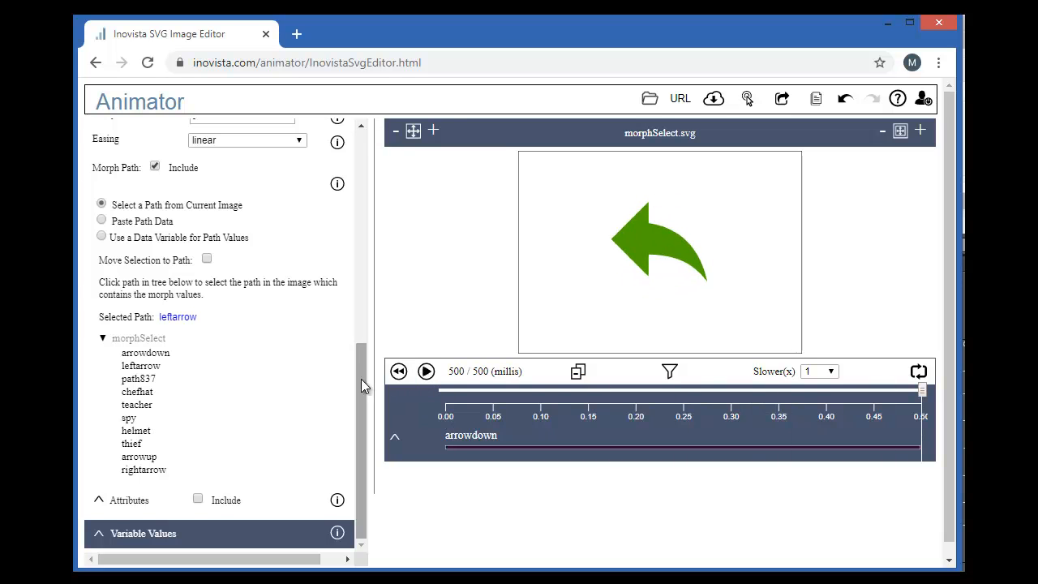
# Set tr_1's duration to 1000 ms and its easing to bounceOut, and replay the animation from the start
pyautogui.moveTo(359, 379); pyautogui.dragTo(377, 258)
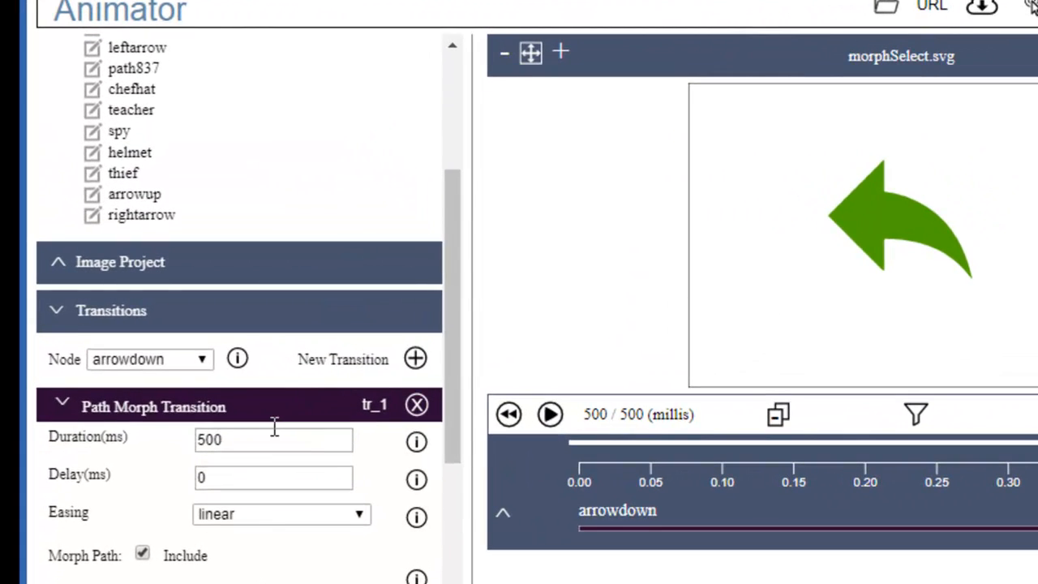
pyautogui.doubleClick(242, 436)
pyautogui.write('1000')
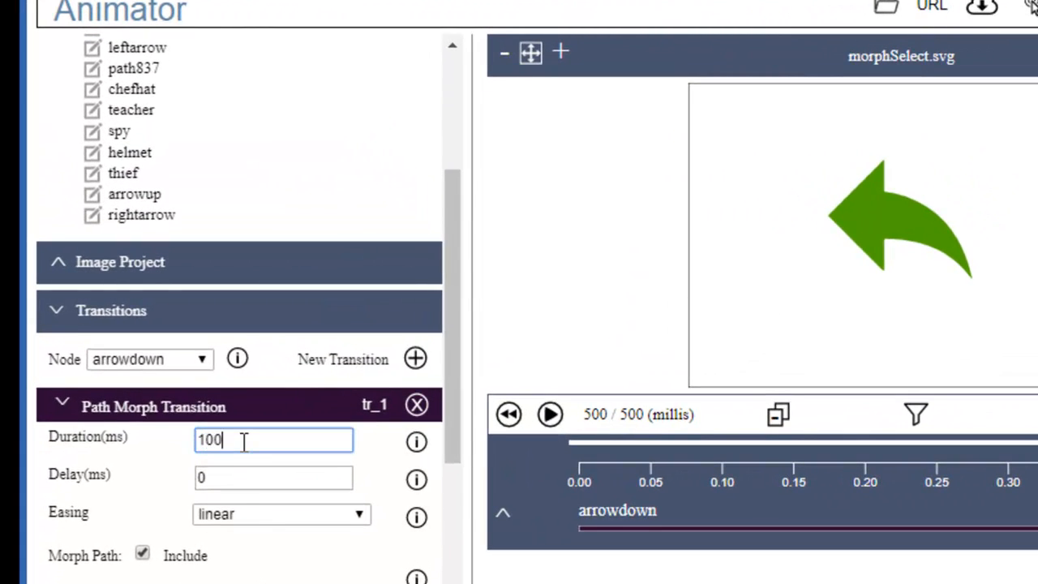
pyautogui.click(244, 514)
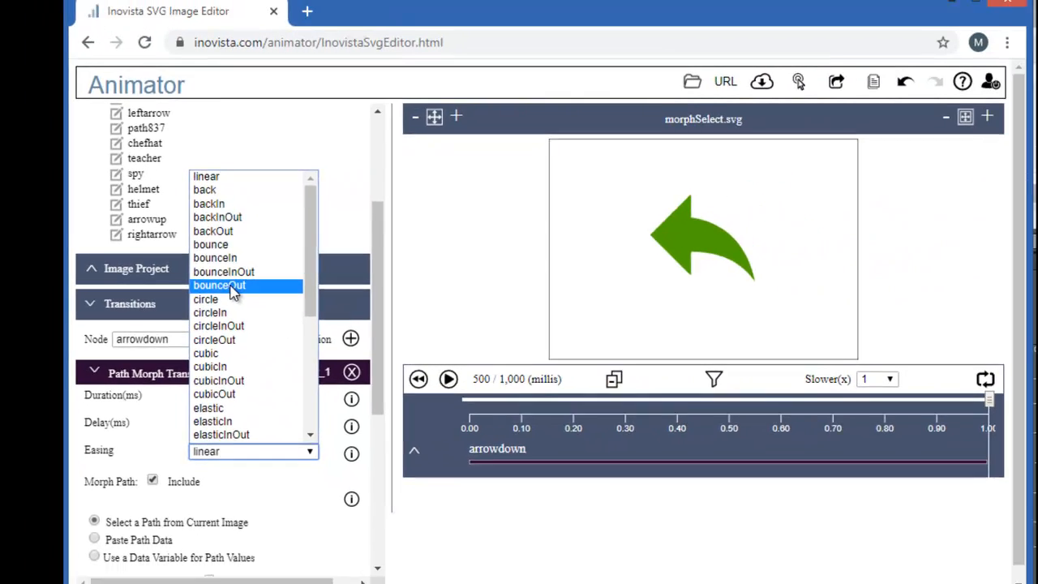
pyautogui.click(234, 285)
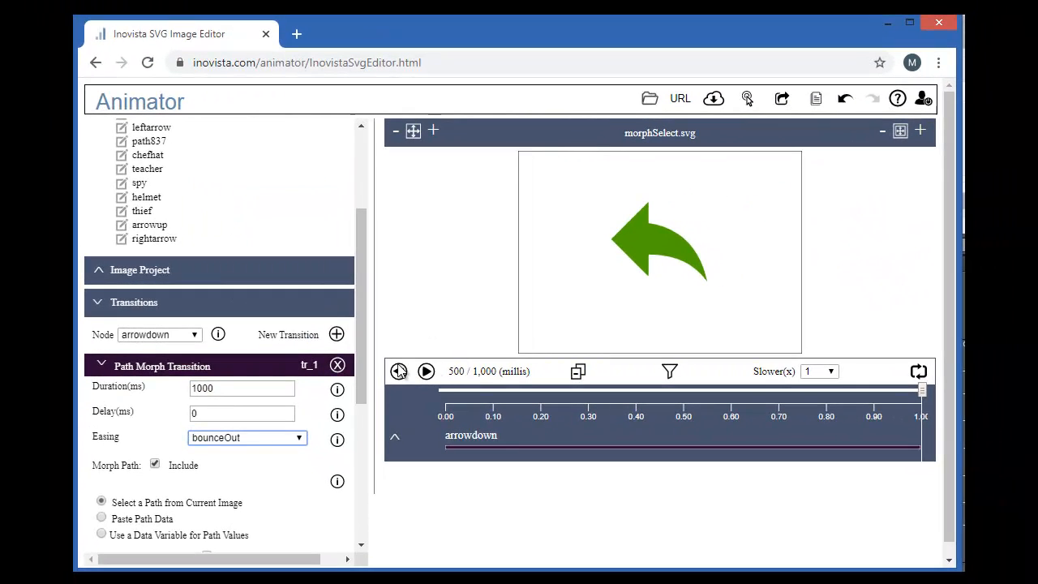
pyautogui.click(399, 371)
pyautogui.click(423, 375)
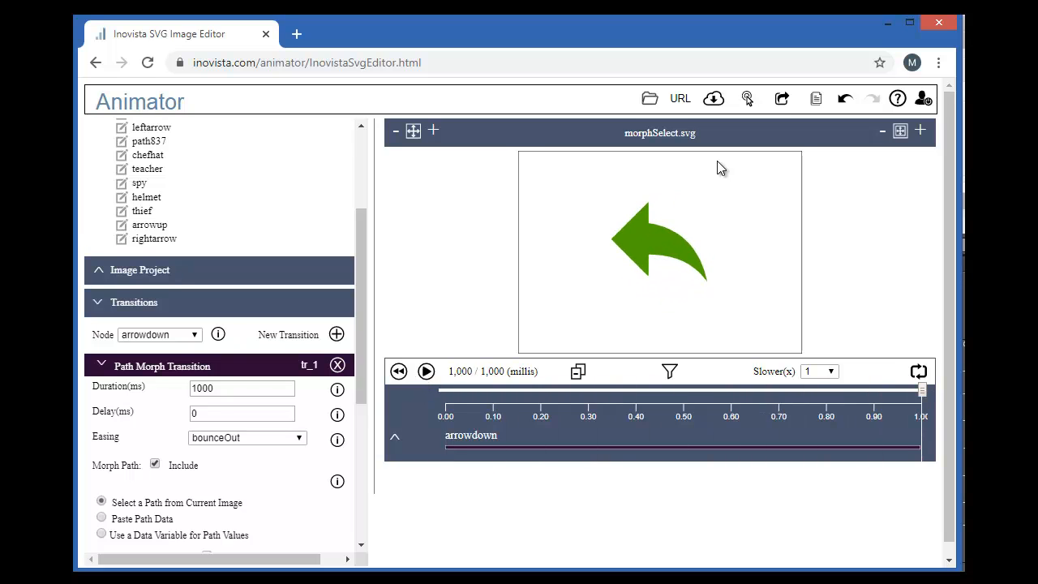
# Collapse tr_1, add a second Morph Path transition to arrowdown, and expand its settings
pyautogui.click(172, 366)
pyautogui.click(336, 469)
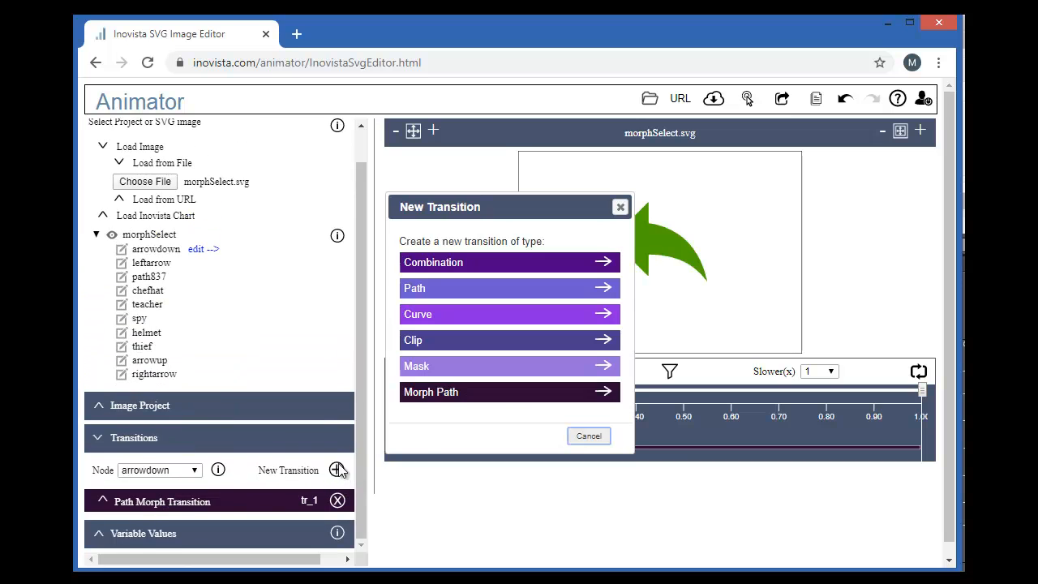
pyautogui.click(432, 394)
pyautogui.click(186, 502)
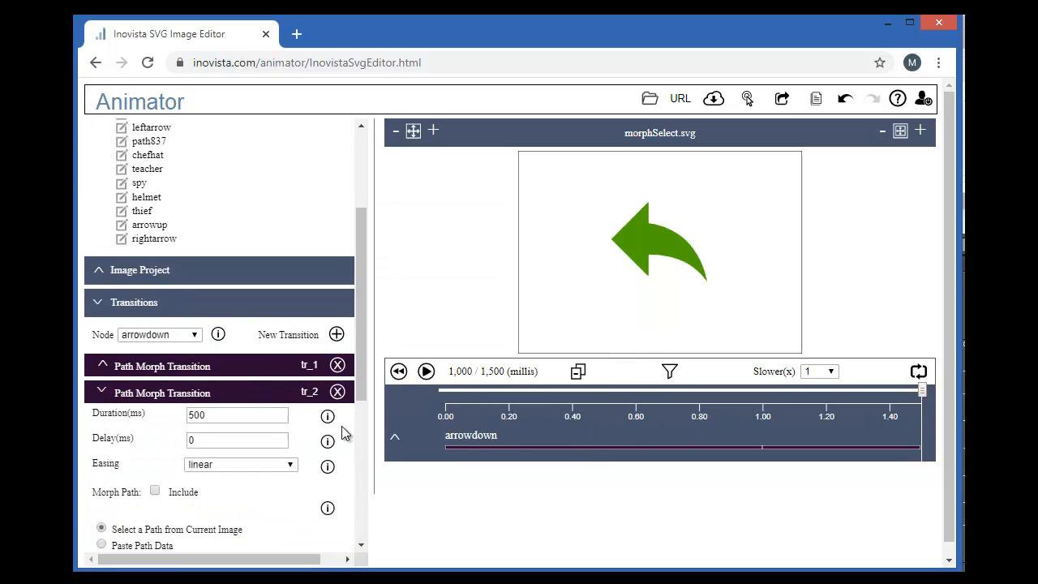
# Set the delay of the second morph transition, tr_2, to 500 ms
pyautogui.scroll(-3, 214, 341)
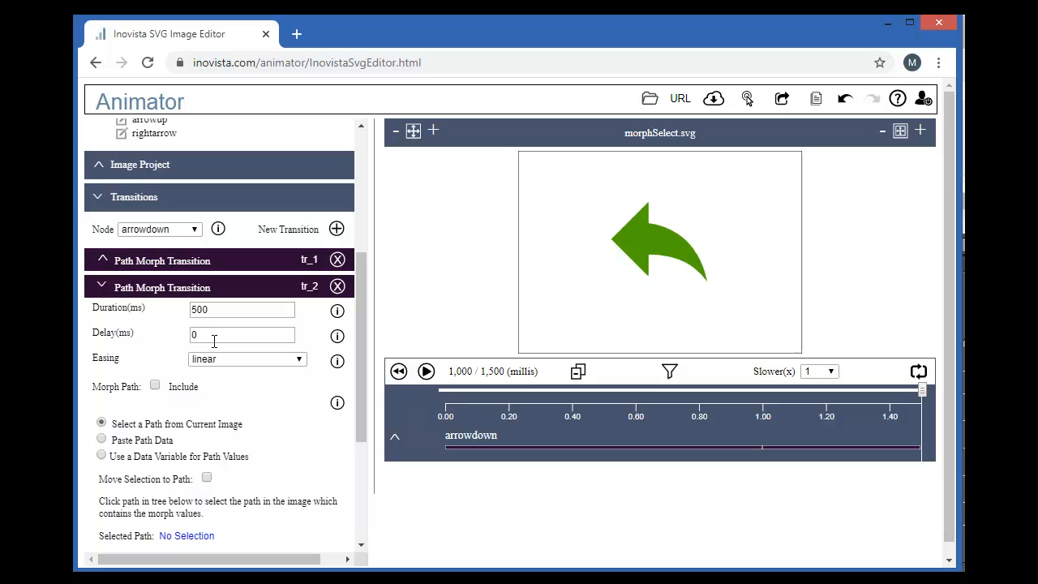
pyautogui.doubleClick(214, 340)
pyautogui.write('500')
pyautogui.click(215, 310)
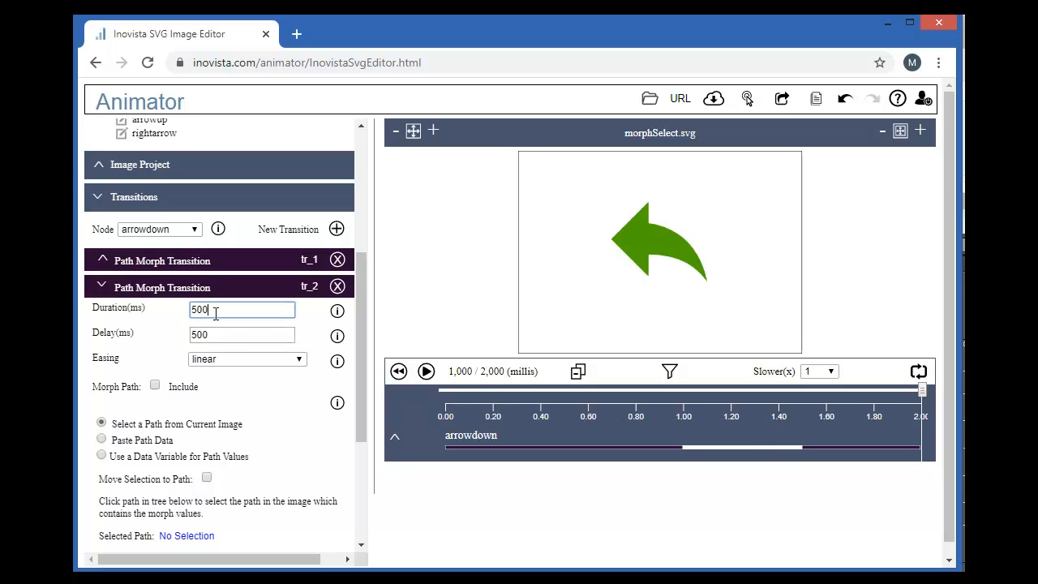
# Include the morph path in tr_2 with helmet as its target path, and play the animation
pyautogui.click(155, 386)
pyautogui.moveTo(356, 418); pyautogui.dragTo(330, 484)
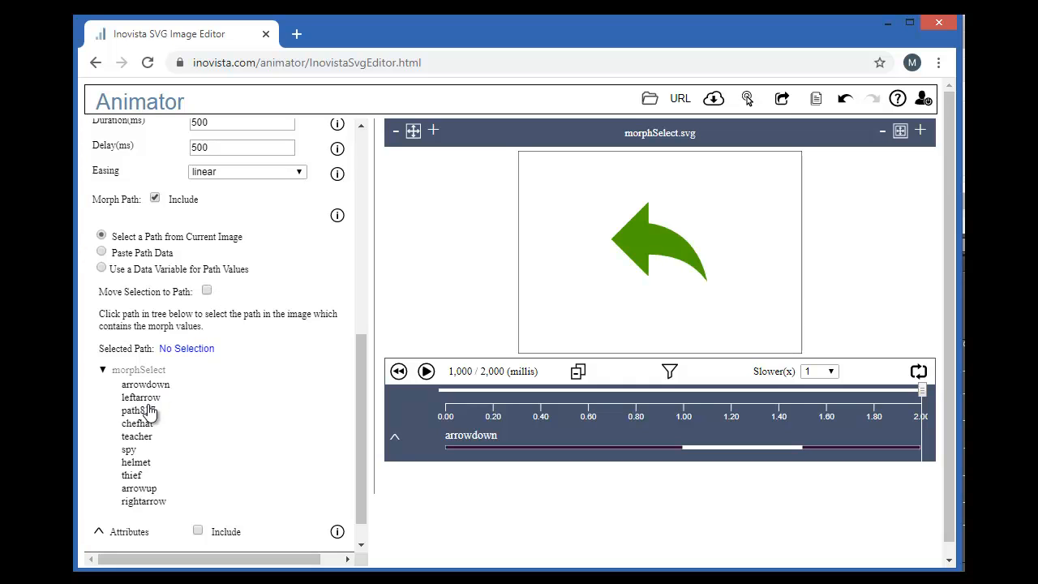
pyautogui.click(143, 463)
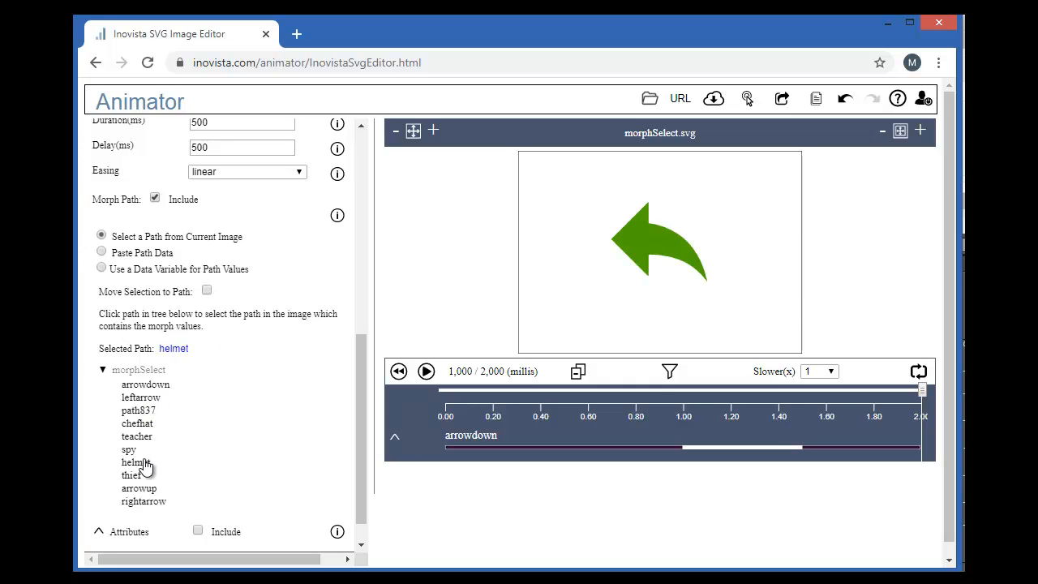
pyautogui.click(425, 371)
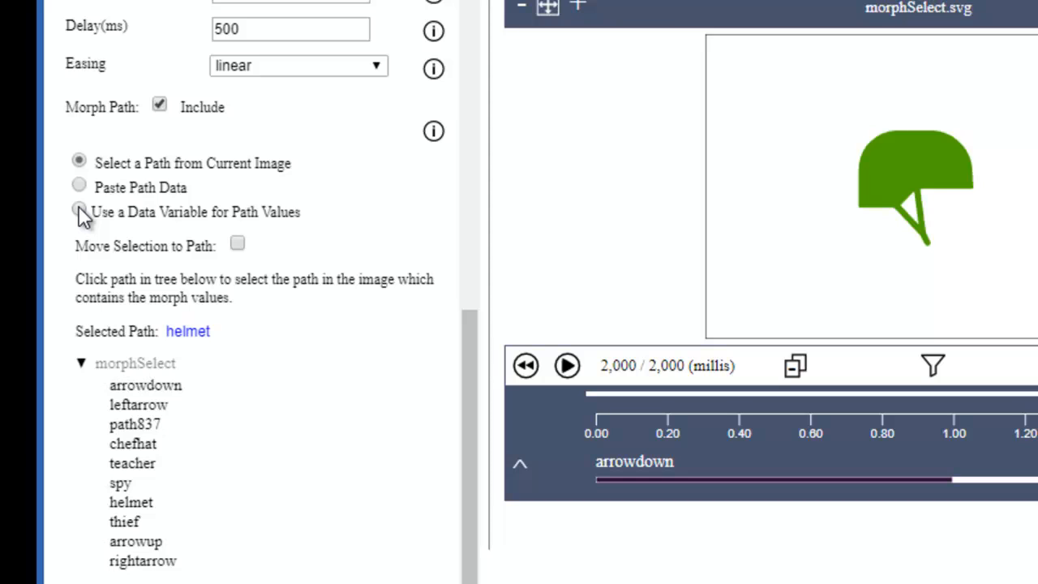
# Make tr_2 take its path values from a data variable named path
pyautogui.click(79, 211)
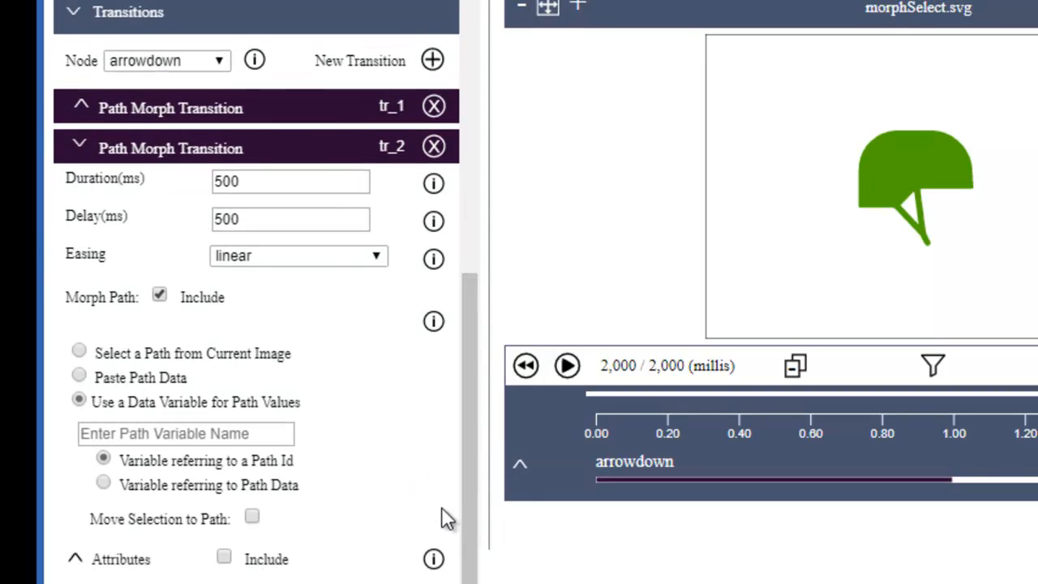
pyautogui.click(181, 437)
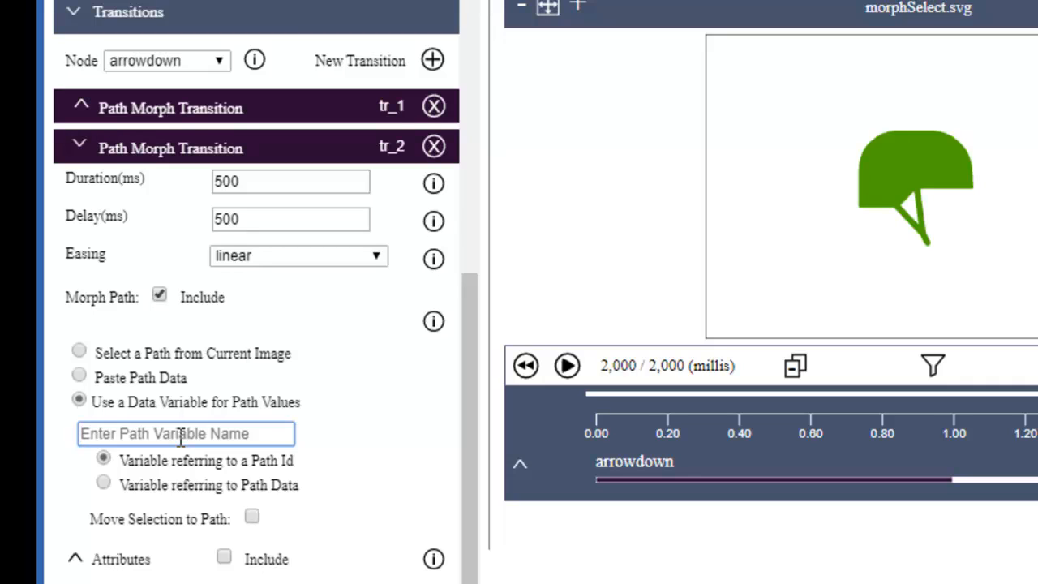
pyautogui.write('path')
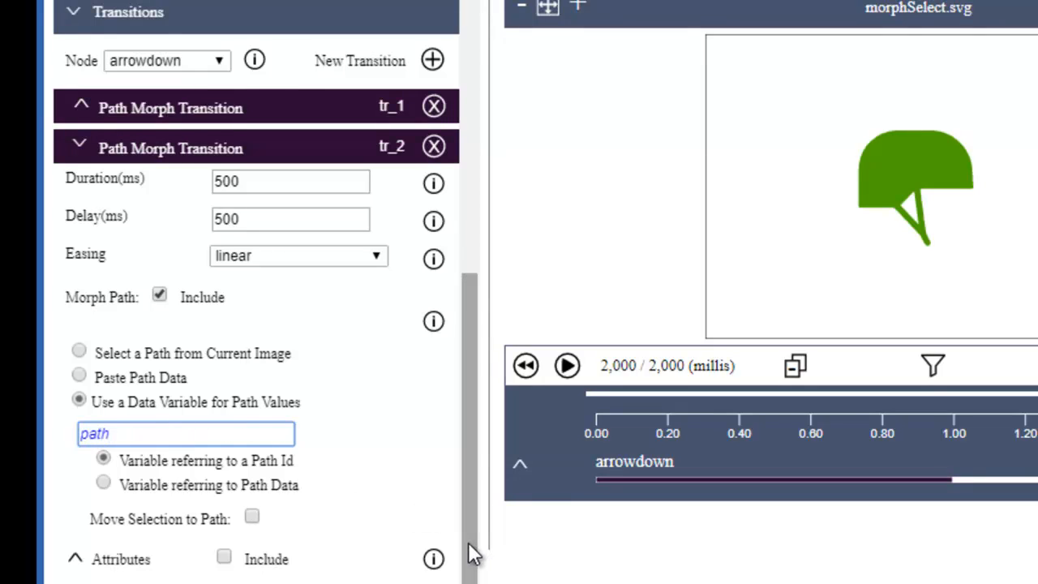
# Set arrowdown's path variable value to rightarrow and play the animation
pyautogui.scroll(-2, 256, 325)
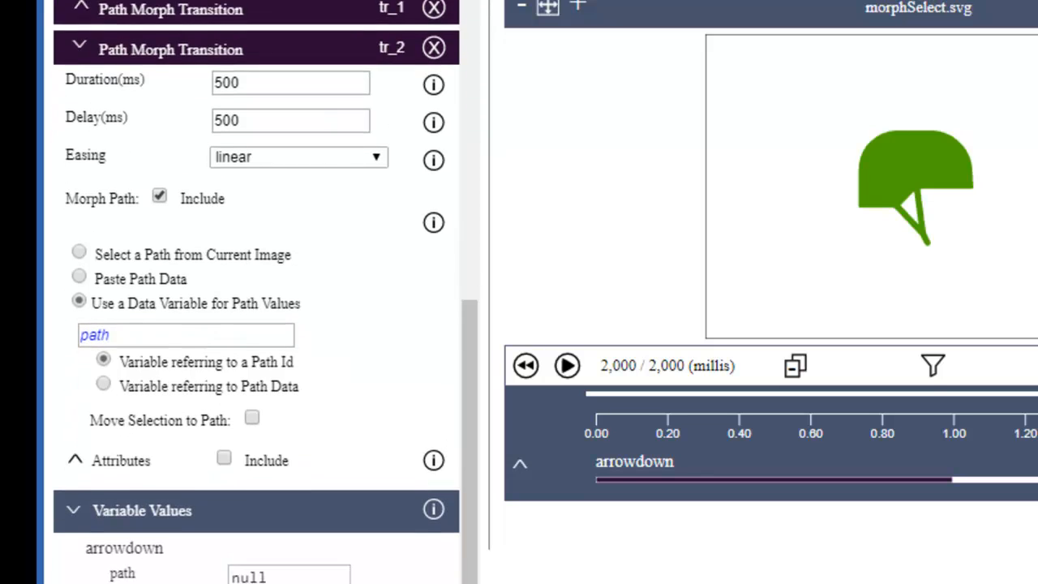
pyautogui.doubleClick(296, 555)
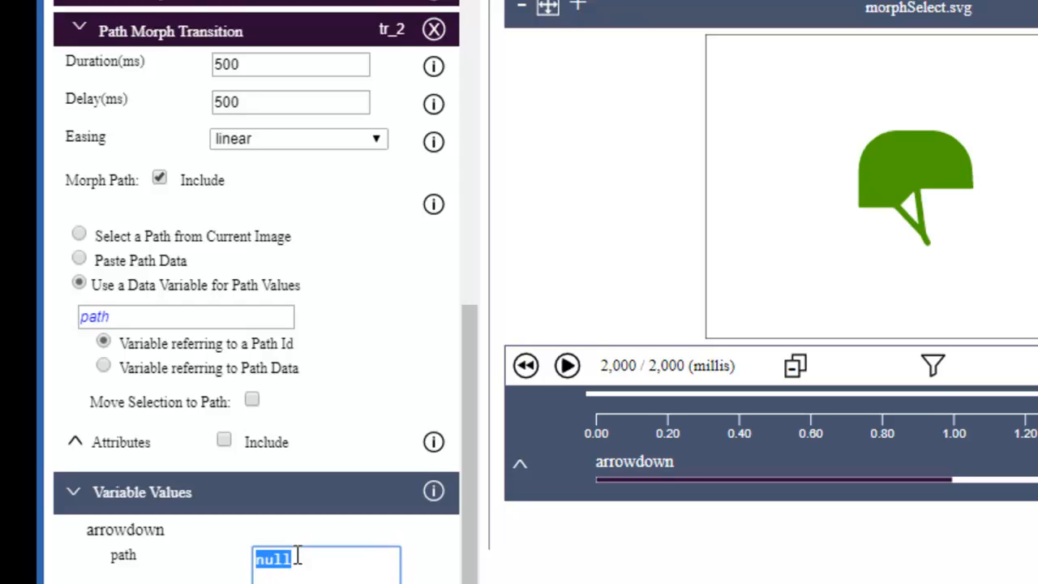
pyautogui.write('rightarrow')
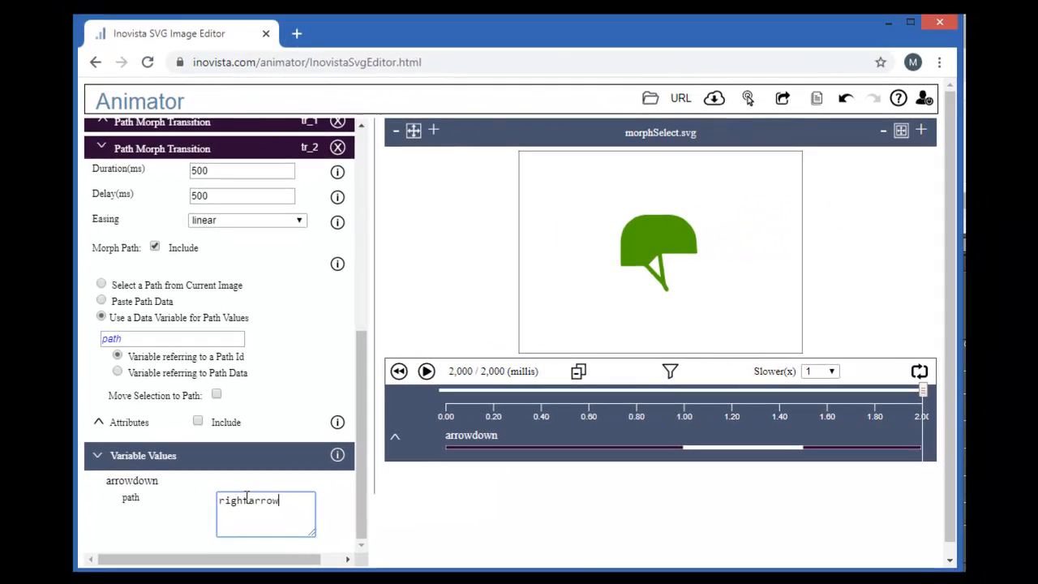
pyautogui.click(426, 371)
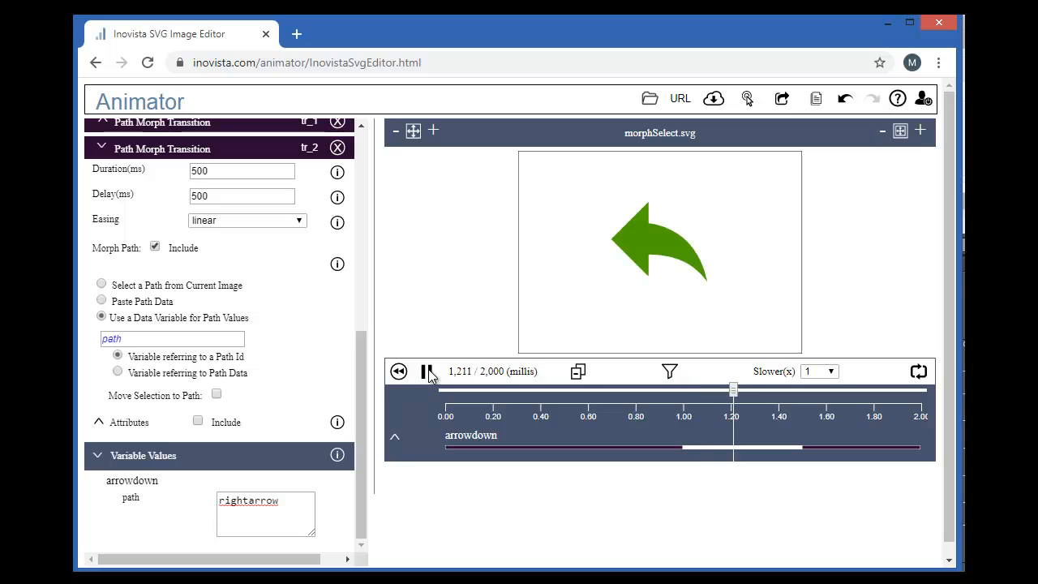
# Change arrowdown's path variable value to arrowup and replay the animation
pyautogui.click(284, 500)
pyautogui.doubleClick(283, 500)
pyautogui.write('arrowup')
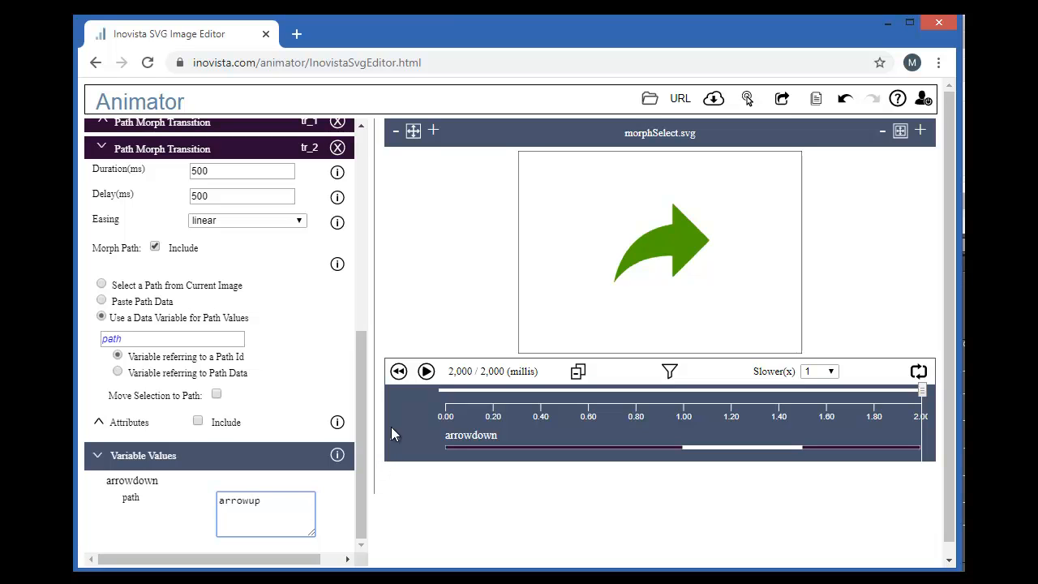
pyautogui.click(427, 371)
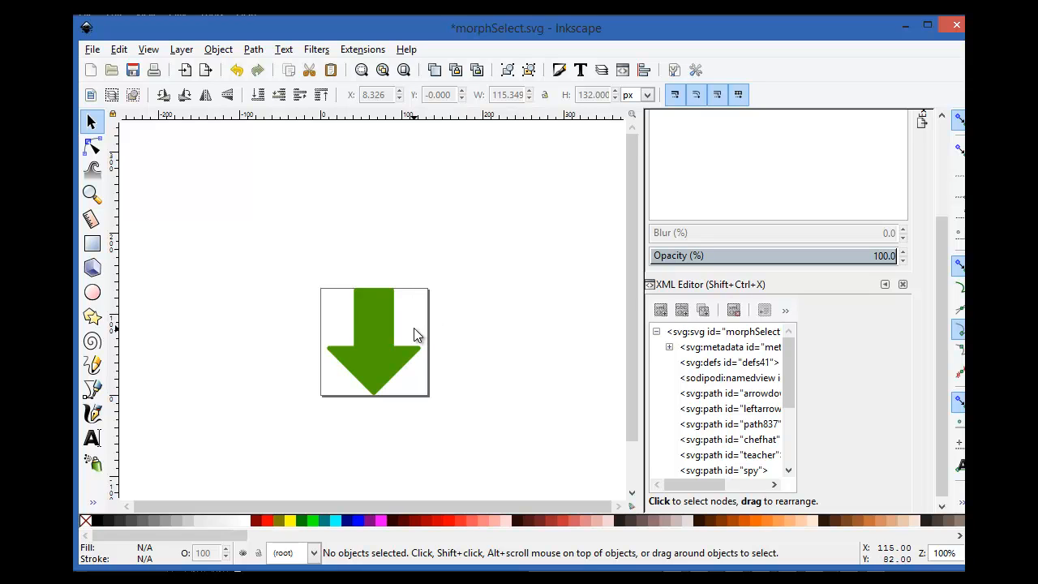
# Switch to morphSelect.svg in Inkscape and bring up the XML Editor with the document's path nodes
pyautogui.click(119, 51)
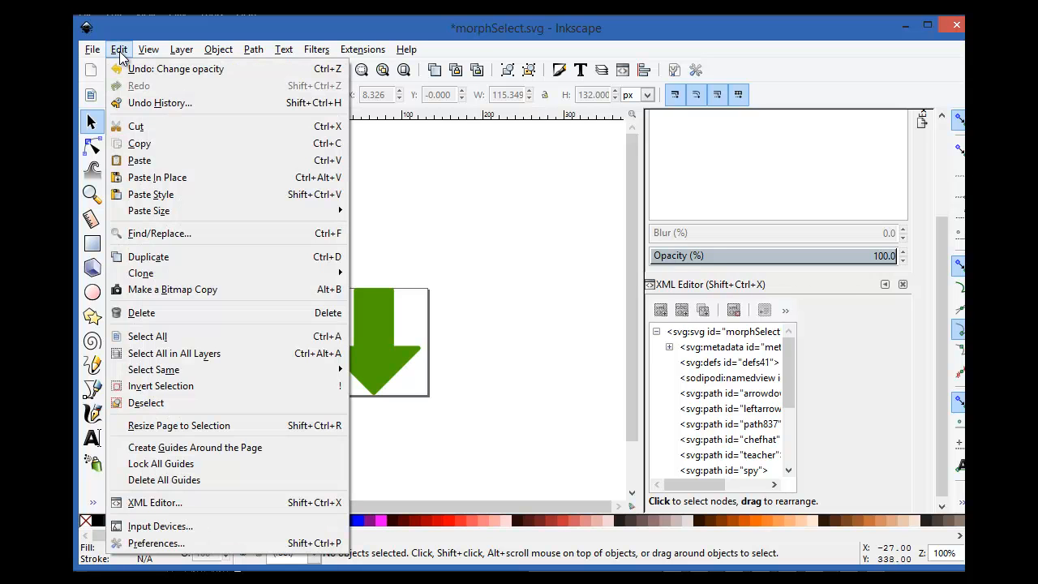
pyautogui.click(247, 502)
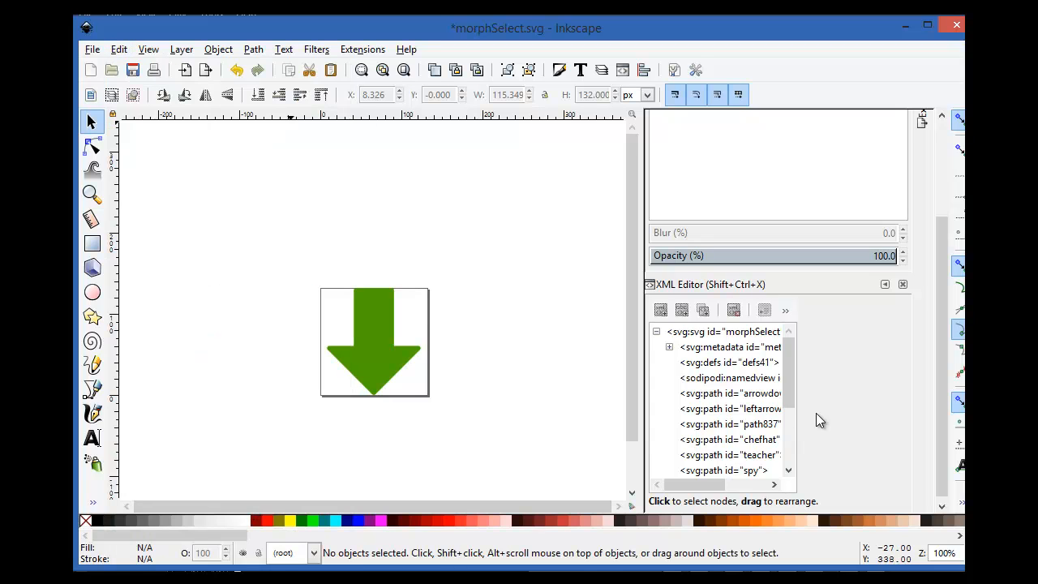
pyautogui.moveTo(784, 376)
pyautogui.mouseDown()
pyautogui.moveTo(780, 435)
pyautogui.moveTo(787, 366)
pyautogui.mouseUp()
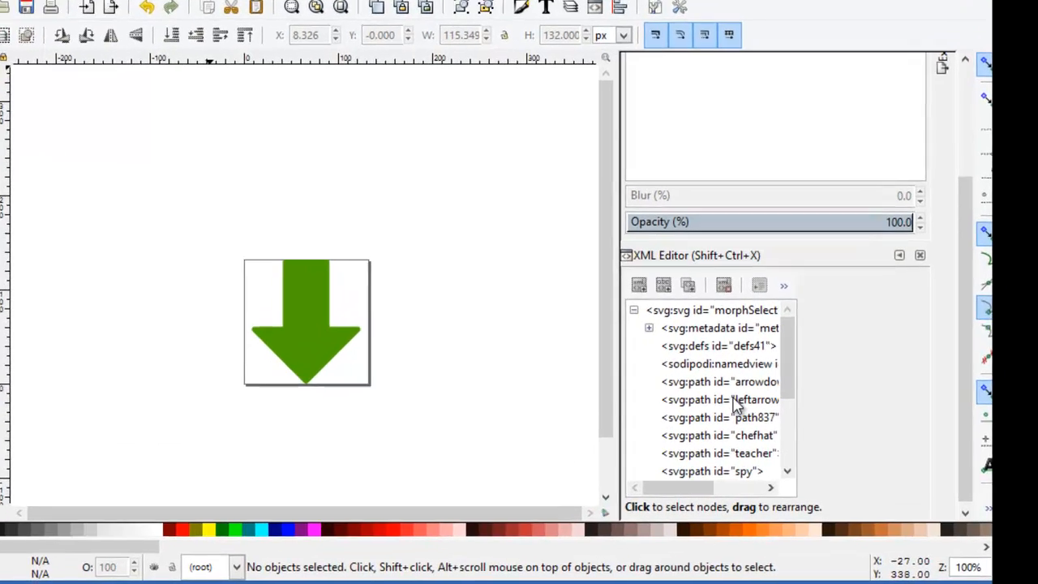
# Copy the full value of the leftarrow path's d attribute
pyautogui.click(743, 408)
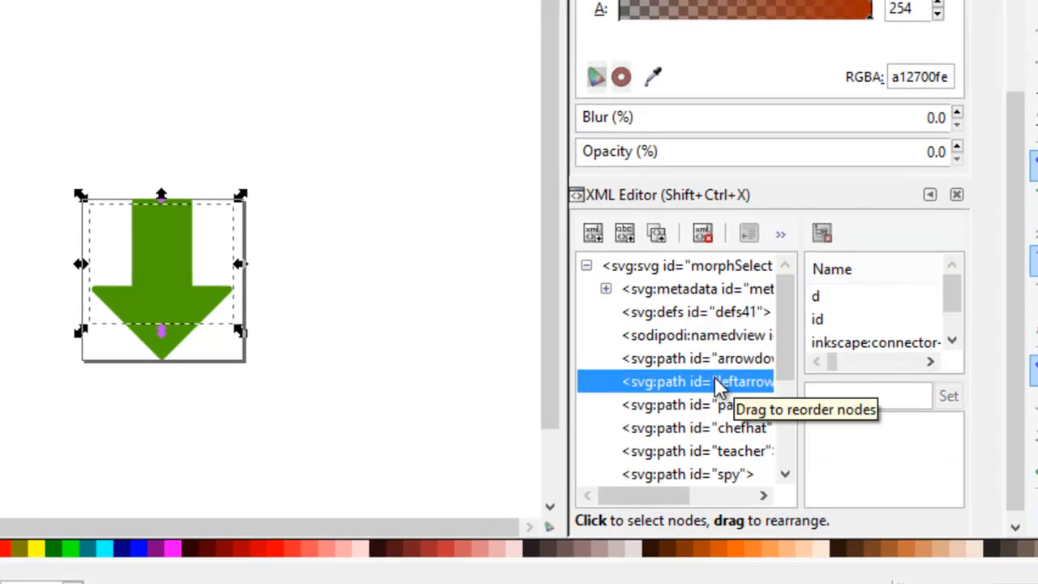
pyautogui.click(817, 297)
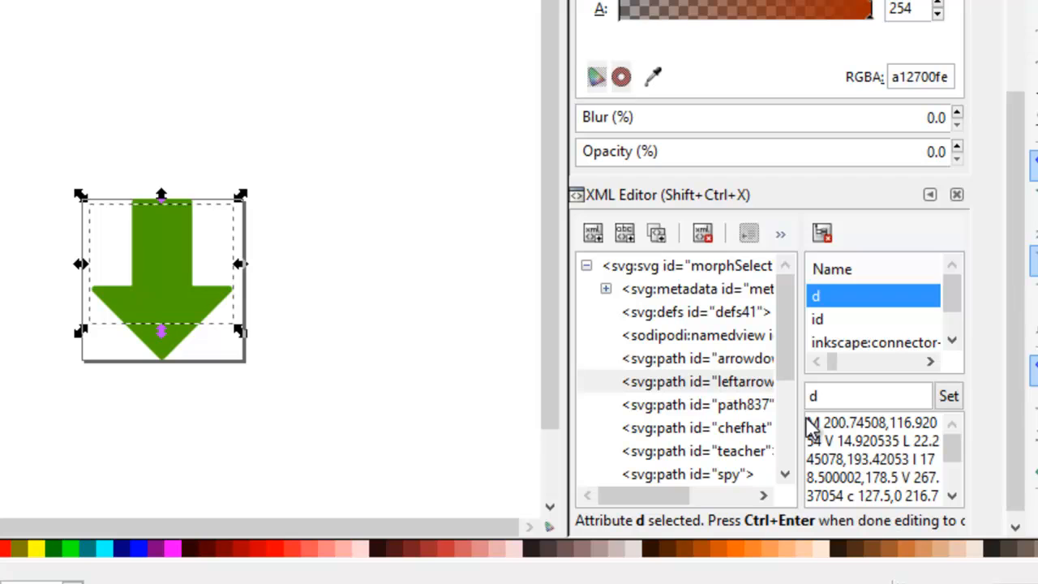
pyautogui.moveTo(808, 423); pyautogui.dragTo(1005, 531)
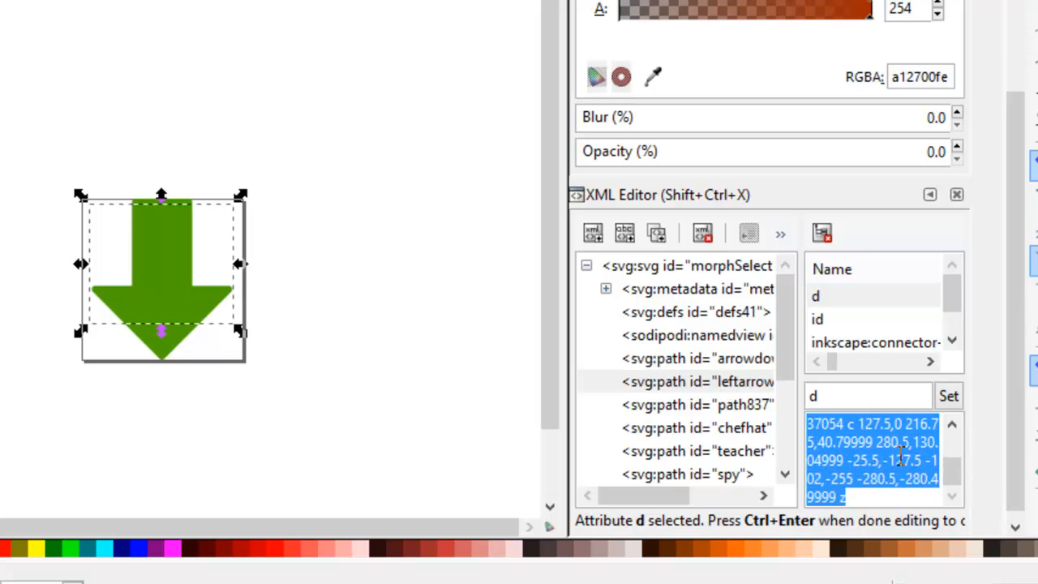
pyautogui.rightClick(876, 456)
pyautogui.click(910, 494)
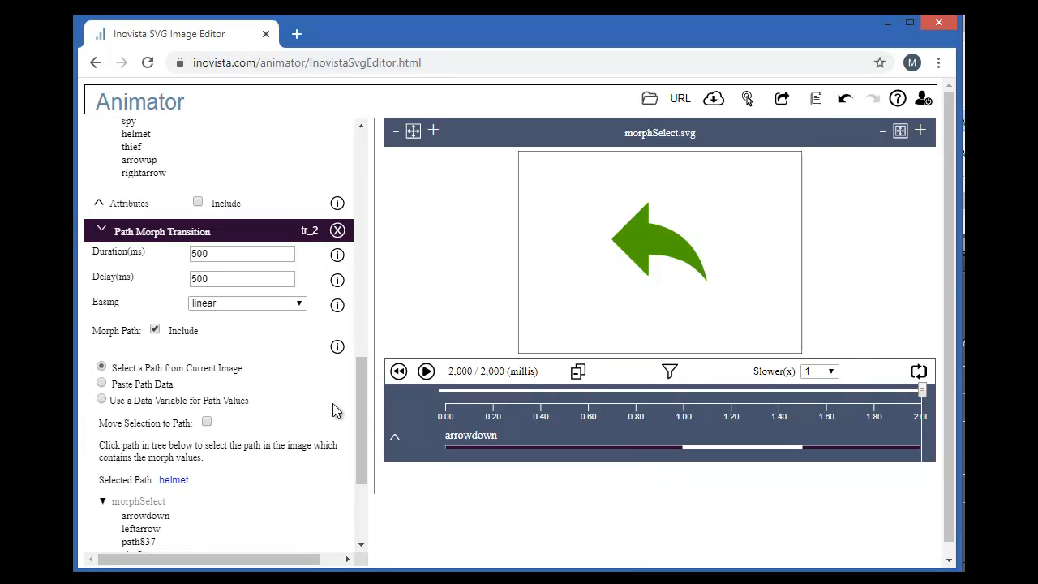
# Switch transition tr_2's morph path to pasted path data, paste the copied leftarrow path values and play the animation
pyautogui.click(103, 385)
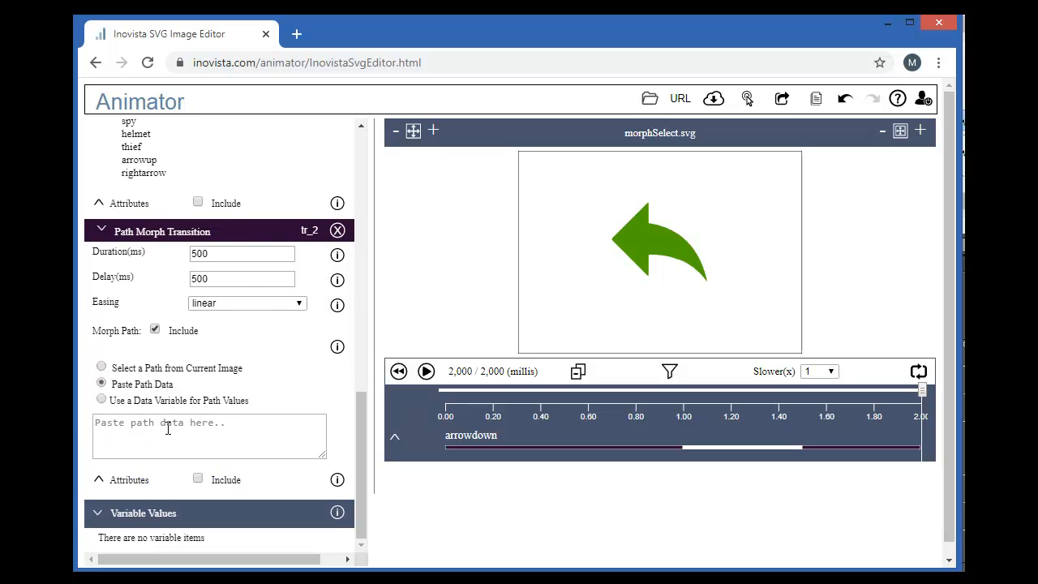
pyautogui.click(168, 428)
pyautogui.scroll(-1, 168, 428)
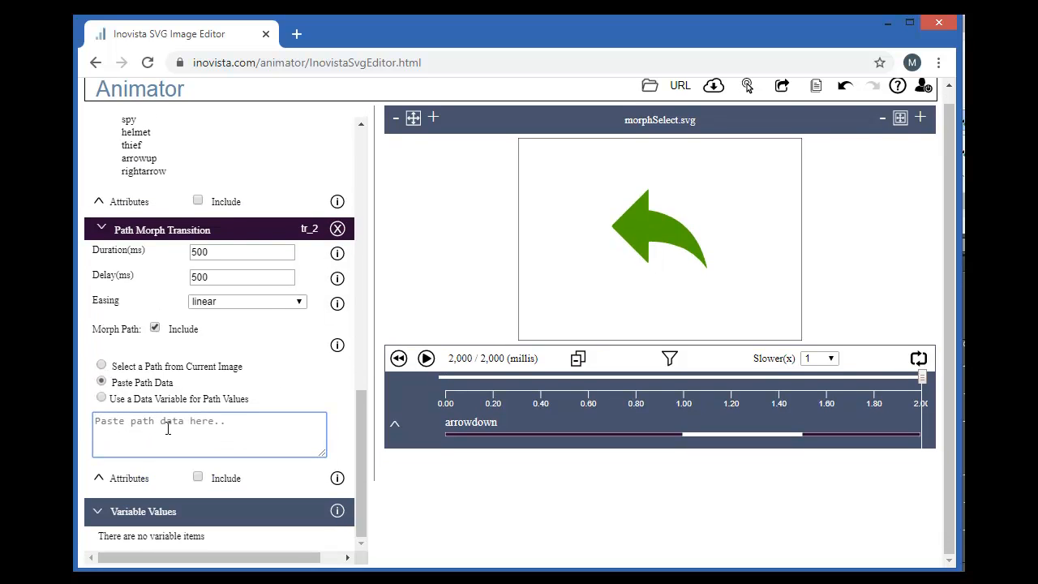
pyautogui.scroll(1, 168, 428)
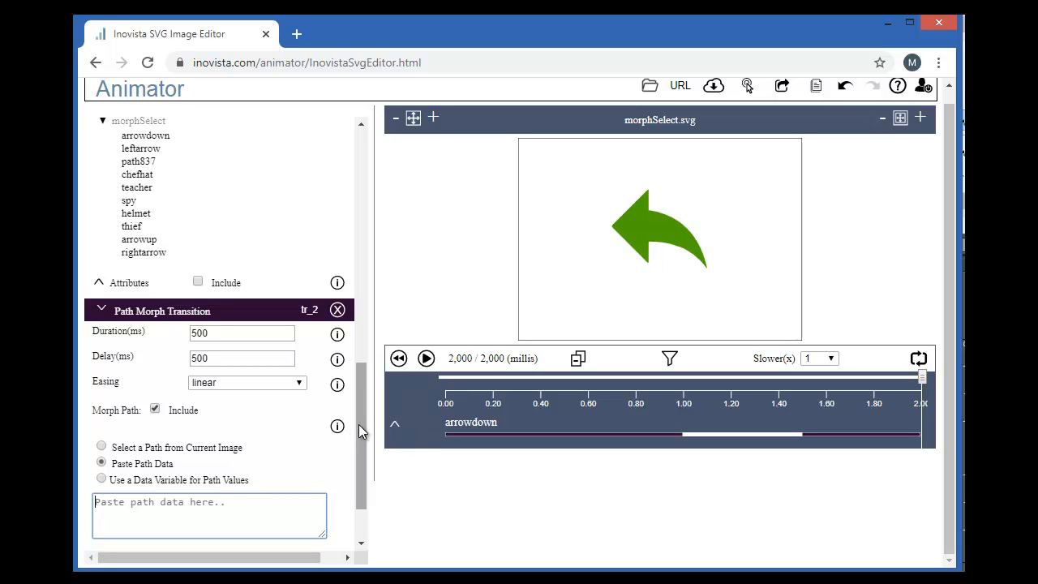
pyautogui.moveTo(359, 423); pyautogui.dragTo(359, 490)
pyautogui.rightClick(213, 431)
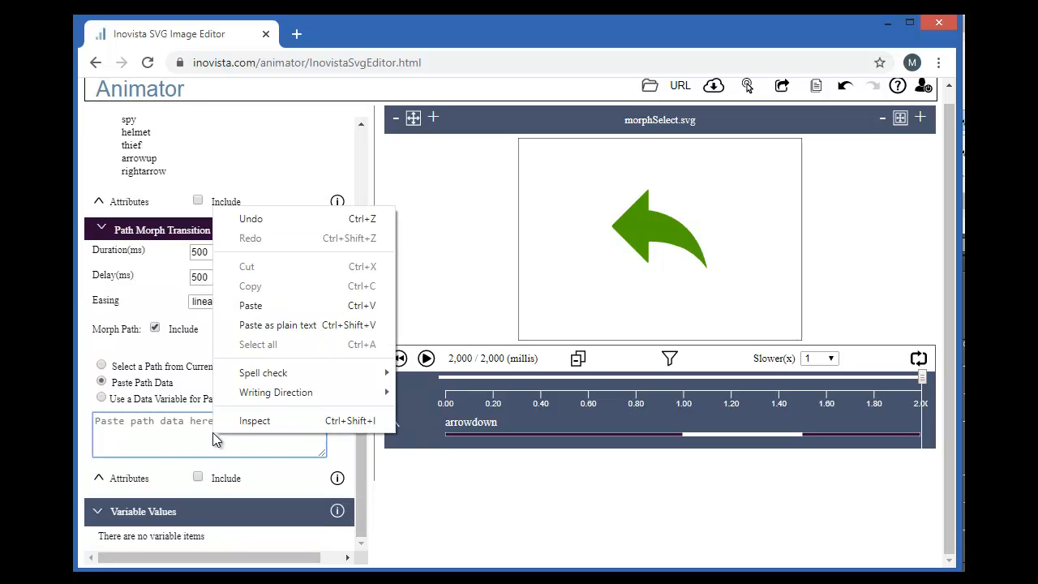
pyautogui.click(254, 308)
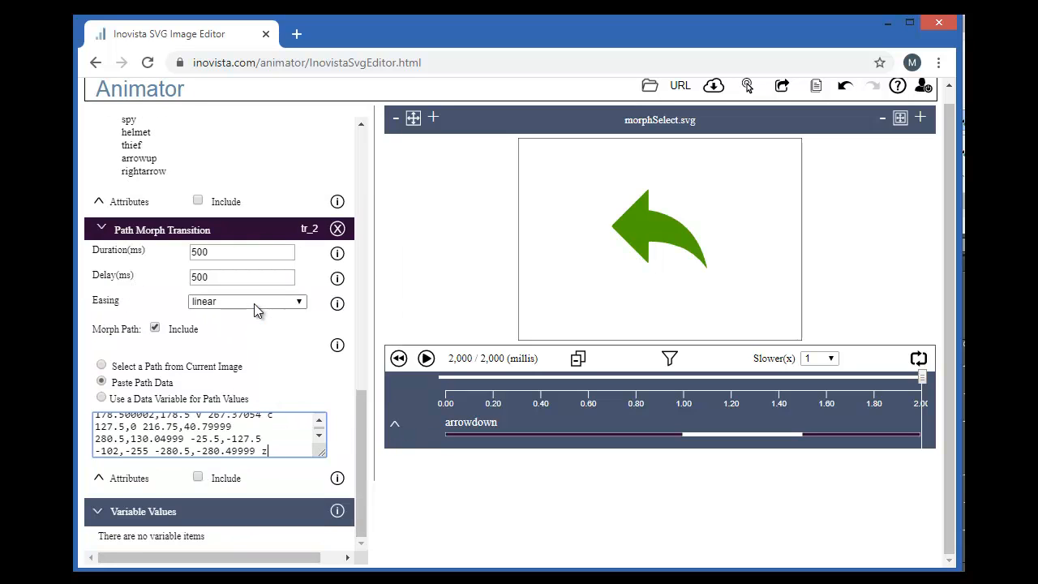
pyautogui.click(427, 359)
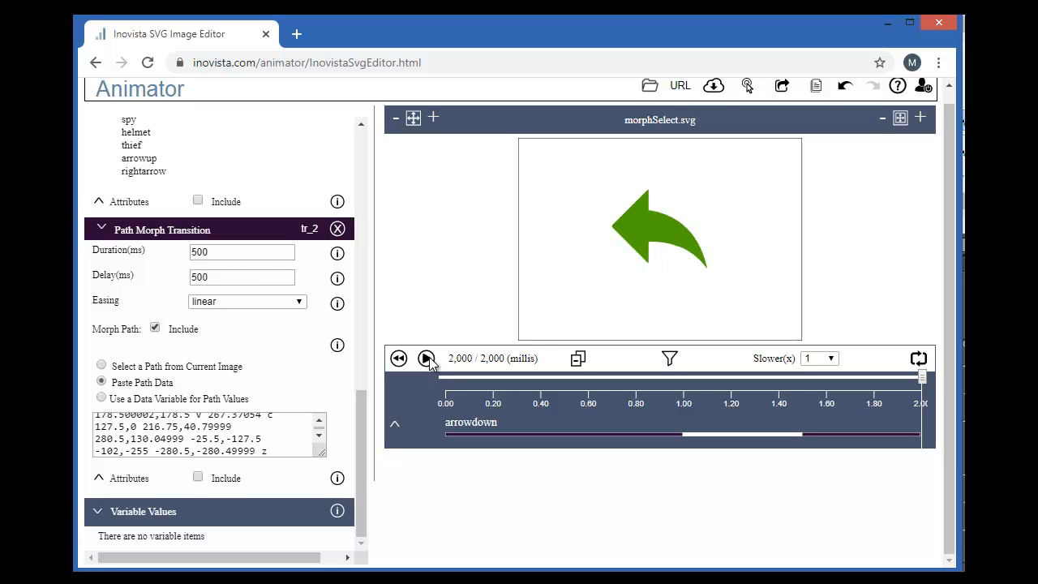
pyautogui.click(102, 399)
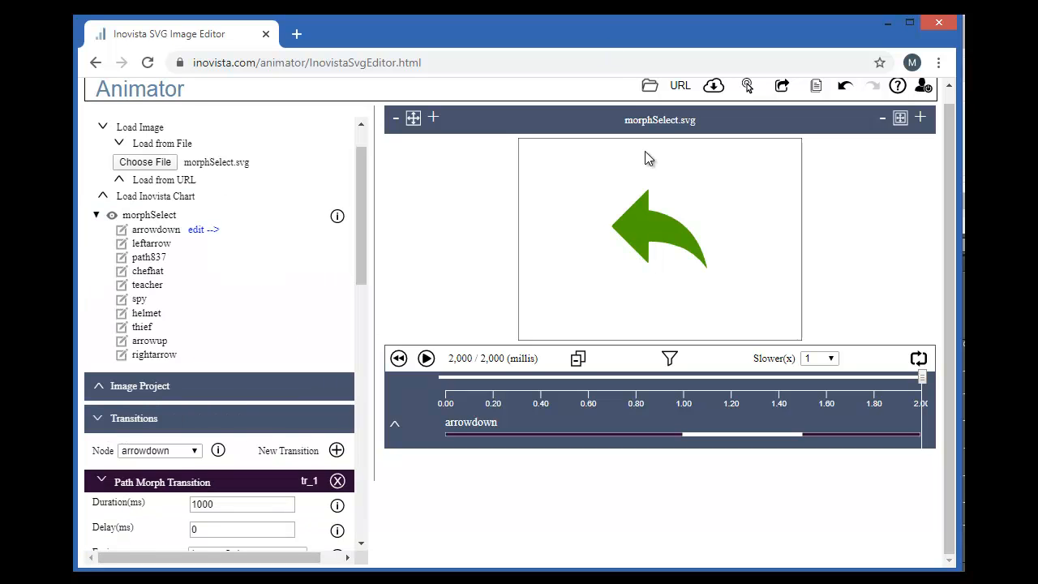
# Open the project EuroCountries2-project.svg from the morphs folder, clearing the current image
pyautogui.click(646, 86)
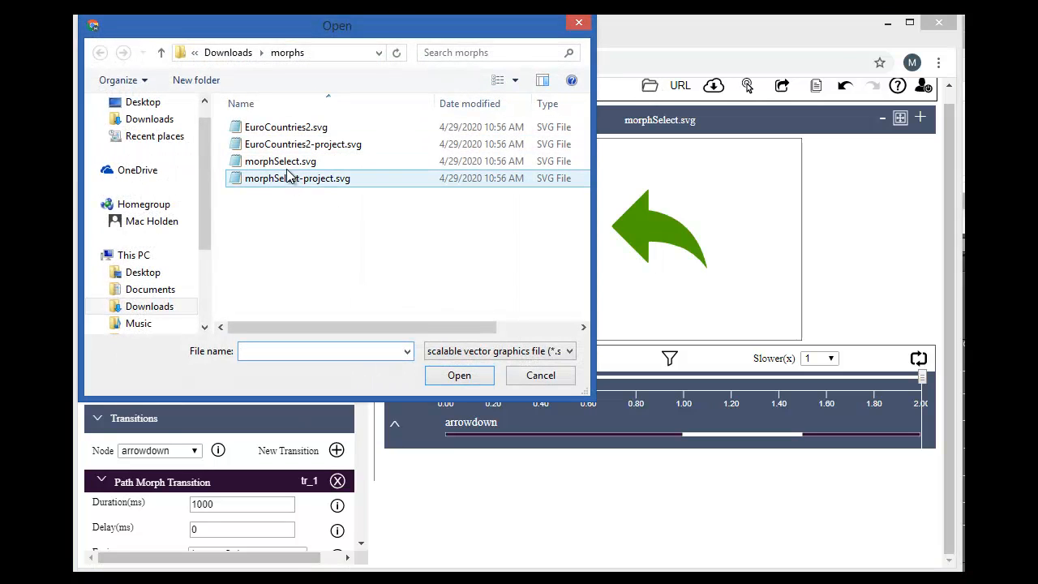
pyautogui.doubleClick(297, 144)
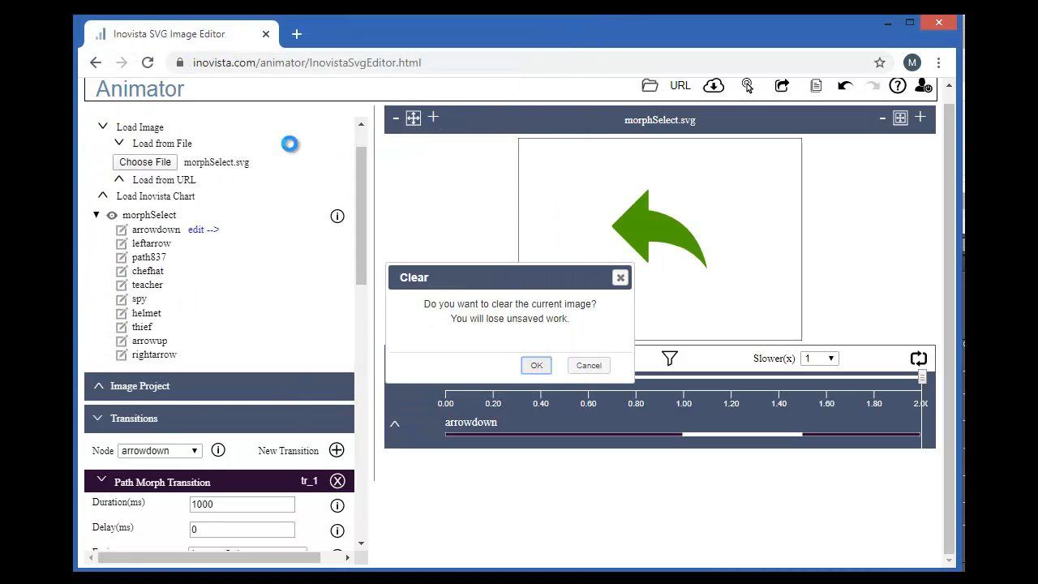
pyautogui.click(535, 365)
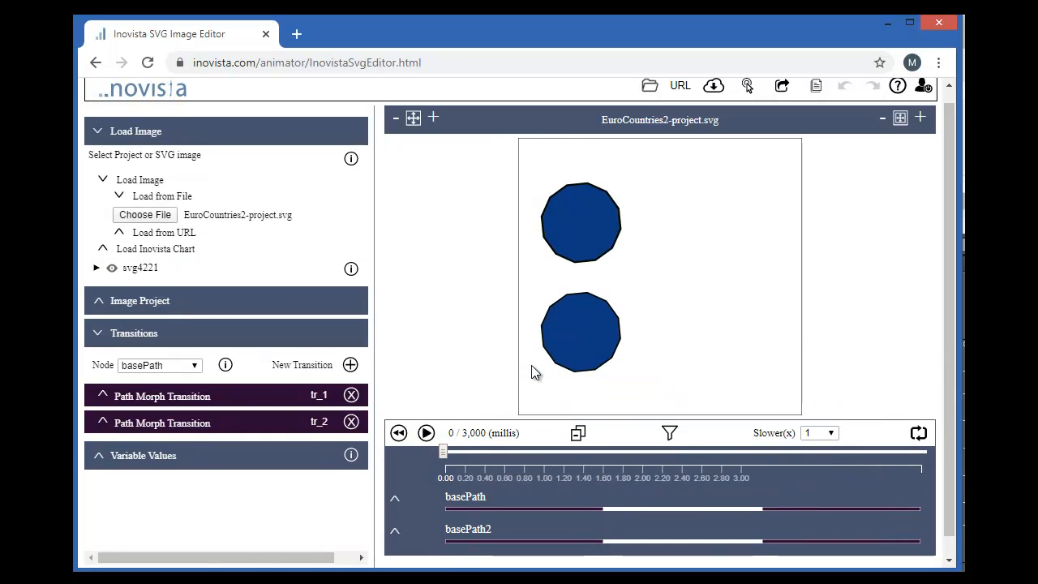
# Expand both of basePath's path morph transitions and set tr_2 to select its path from the current image
pyautogui.click(145, 396)
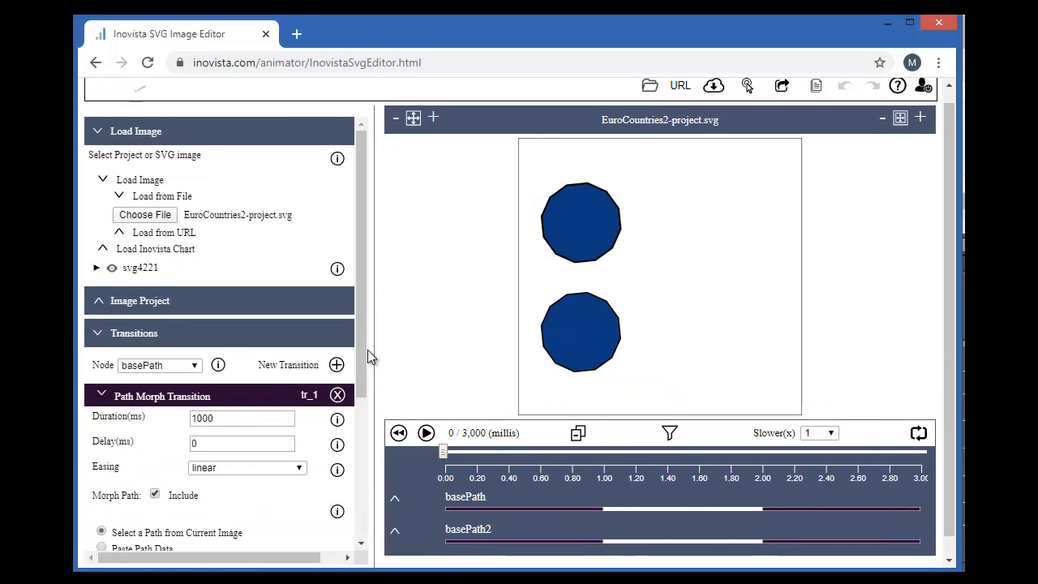
pyautogui.moveTo(359, 347); pyautogui.dragTo(355, 486)
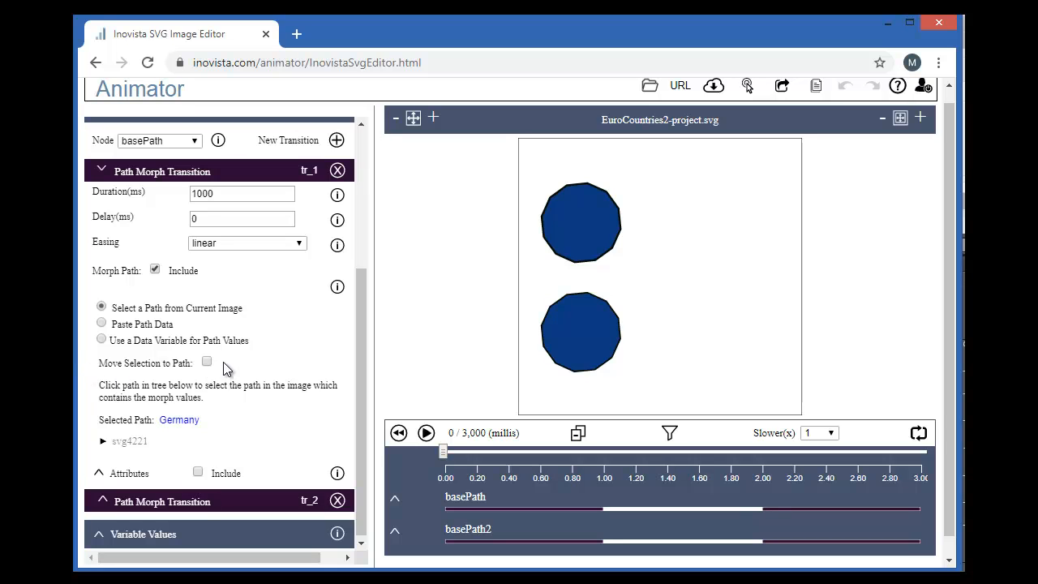
pyautogui.click(182, 502)
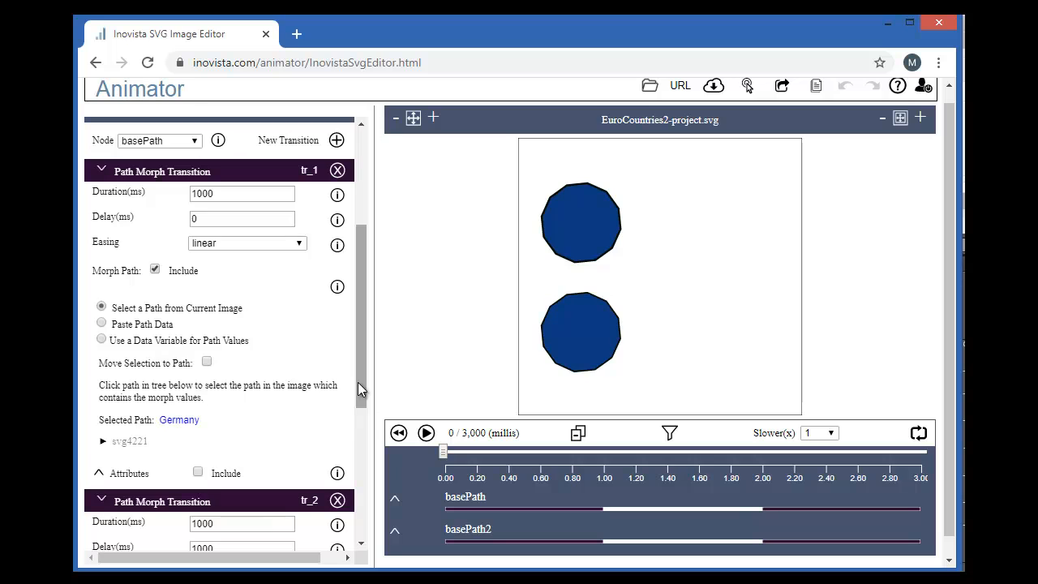
pyautogui.moveTo(357, 382); pyautogui.dragTo(360, 509)
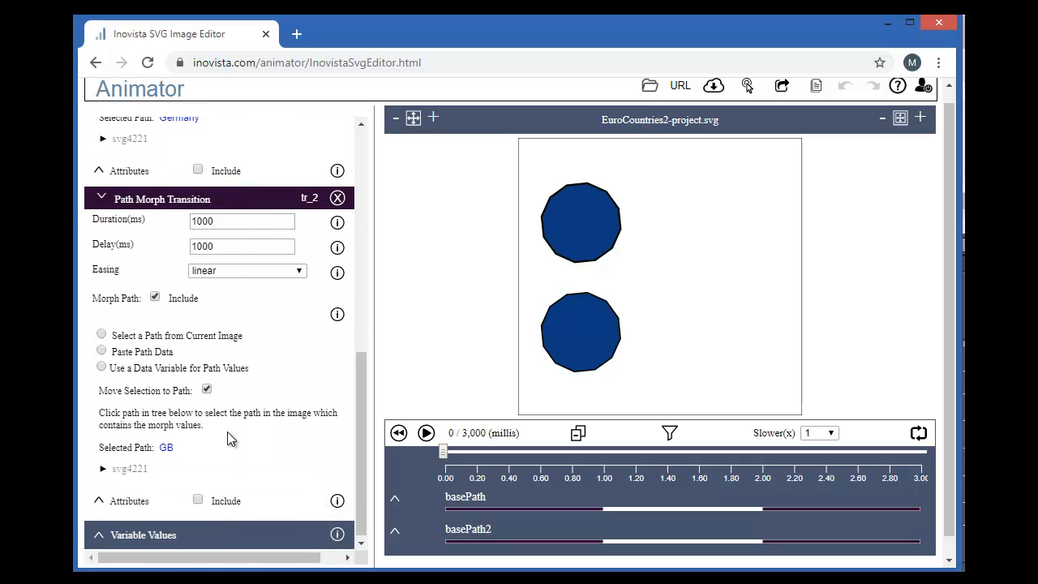
pyautogui.click(101, 335)
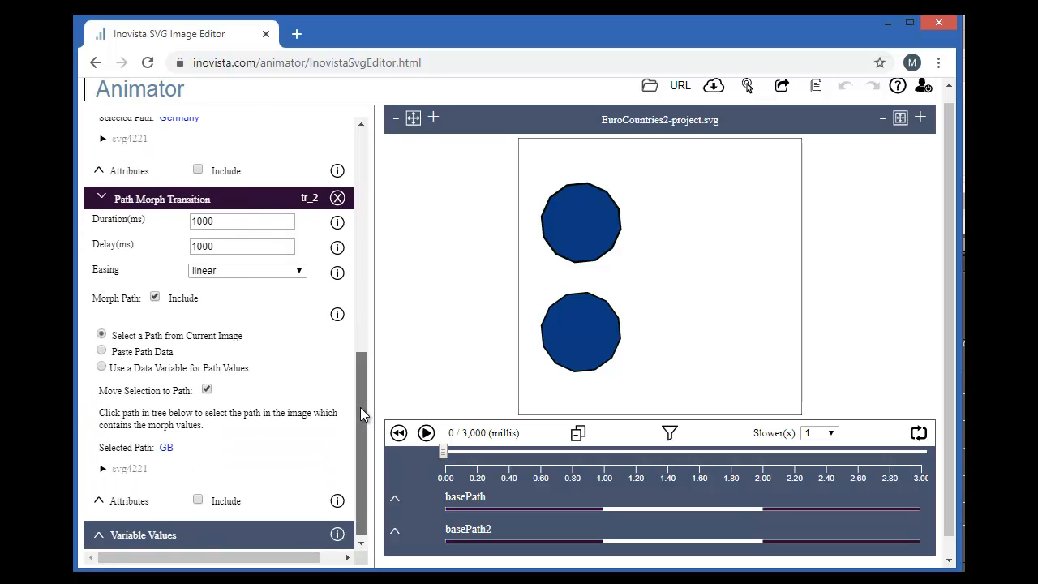
pyautogui.moveTo(359, 407)
pyautogui.mouseDown()
pyautogui.moveTo(352, 314)
pyautogui.moveTo(357, 424)
pyautogui.mouseUp()
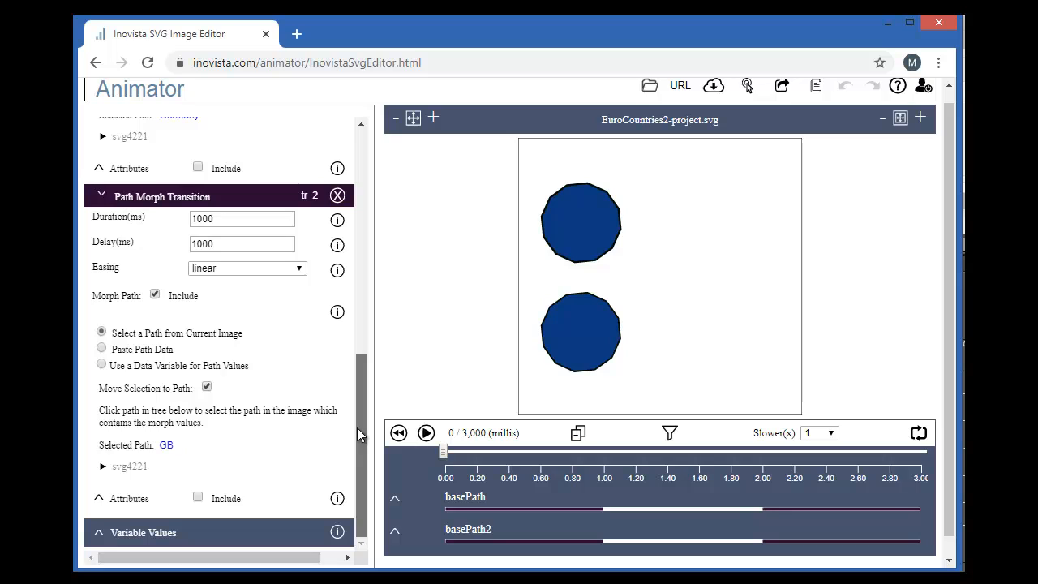
# Play the country morph animation twice to review both base paths' transitions
pyautogui.click(426, 433)
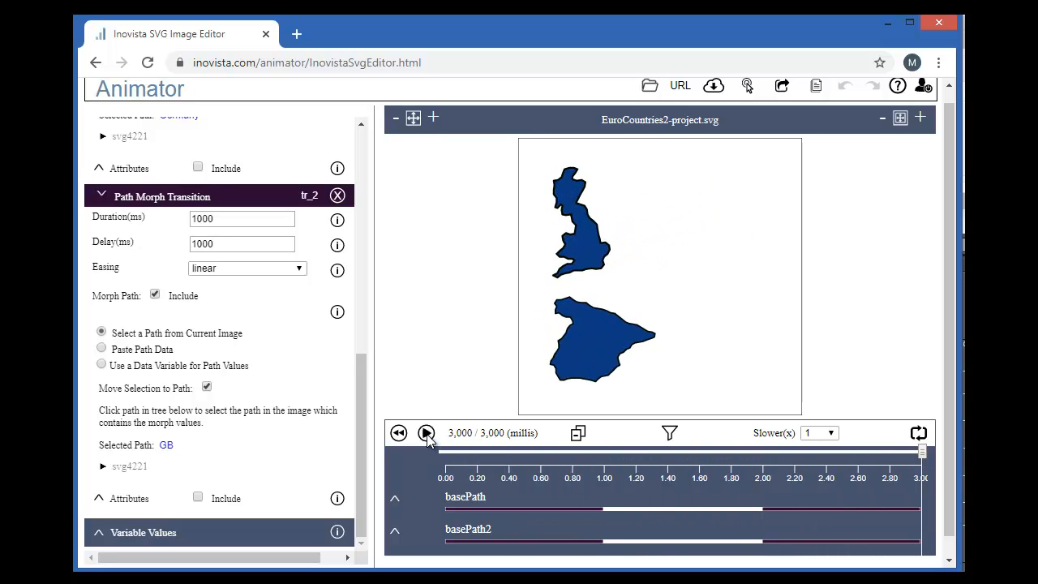
pyautogui.click(425, 433)
pyautogui.scroll(-1, 427, 436)
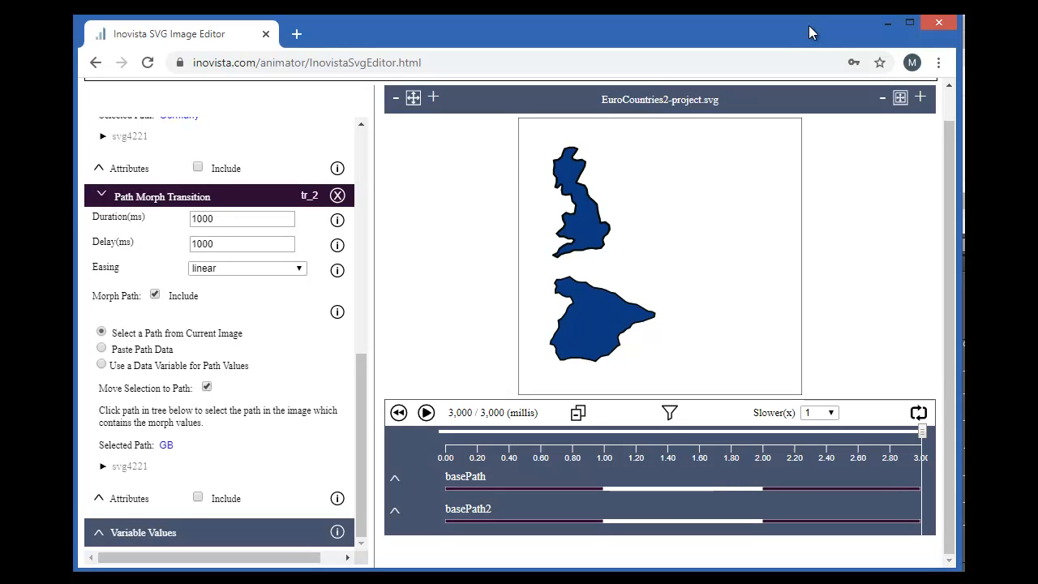
# Include attributes in basePath's tr_1 transition to Germany and set its color to dark green #206b2a
pyautogui.moveTo(366, 374); pyautogui.dragTo(358, 267)
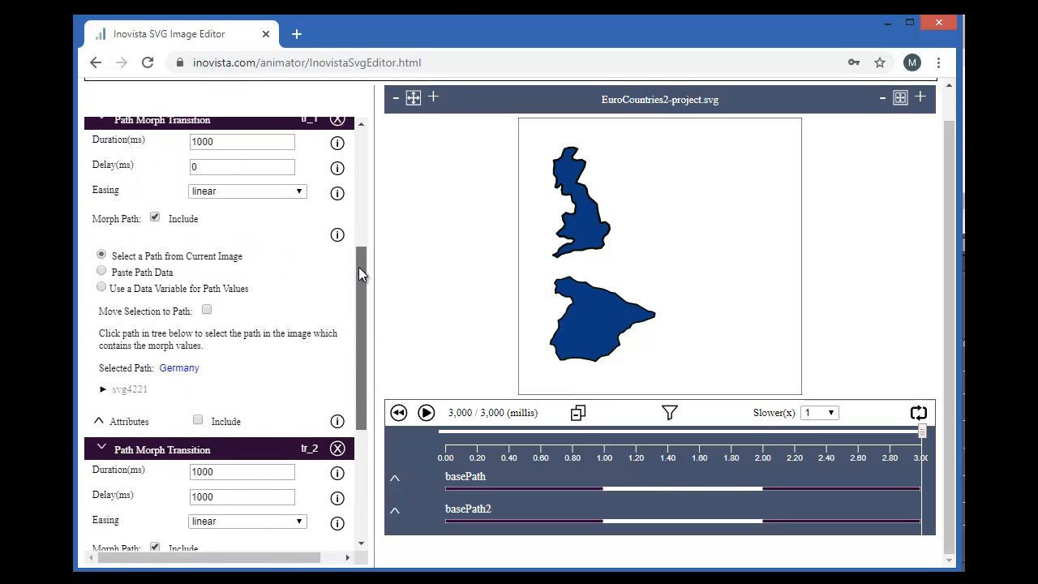
pyautogui.click(134, 425)
pyautogui.click(198, 424)
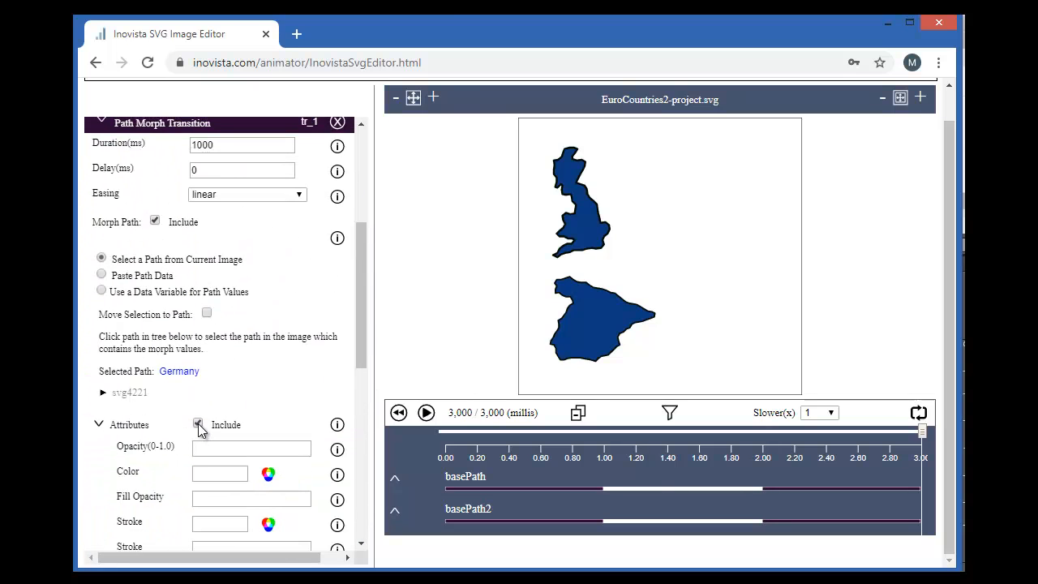
pyautogui.moveTo(366, 344); pyautogui.dragTo(354, 425)
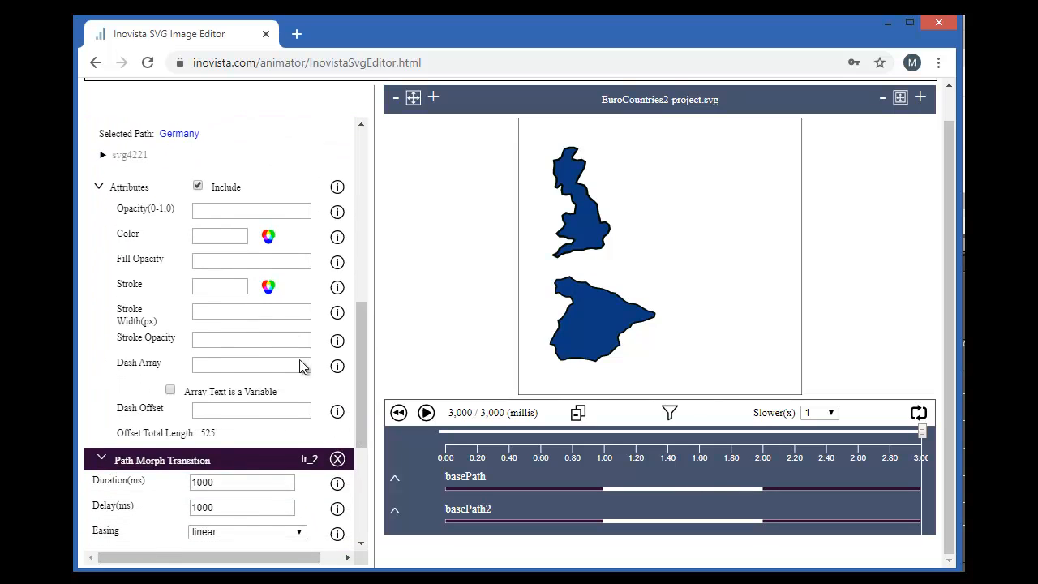
pyautogui.click(269, 237)
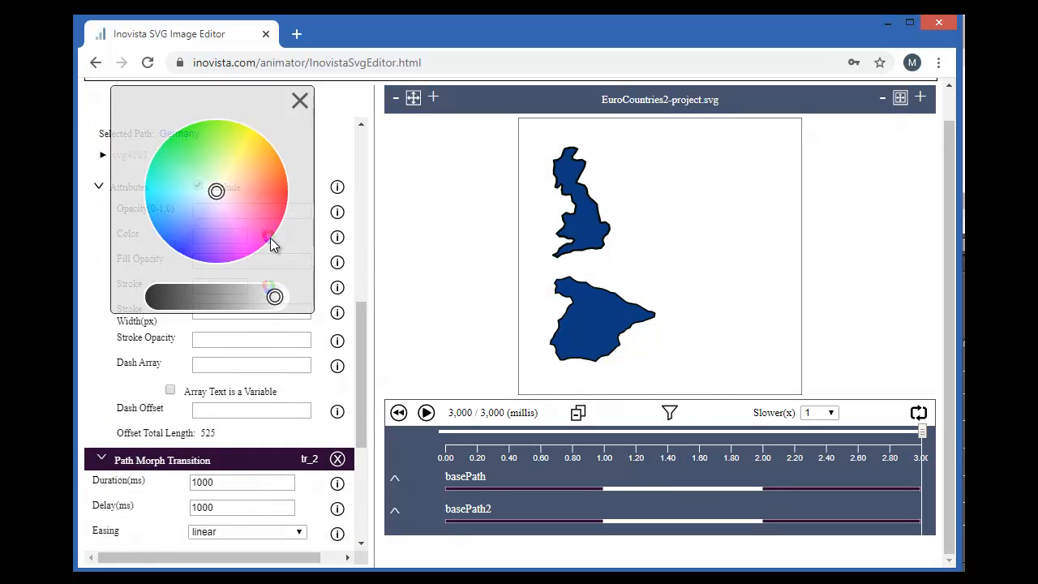
pyautogui.click(191, 158)
pyautogui.click(207, 298)
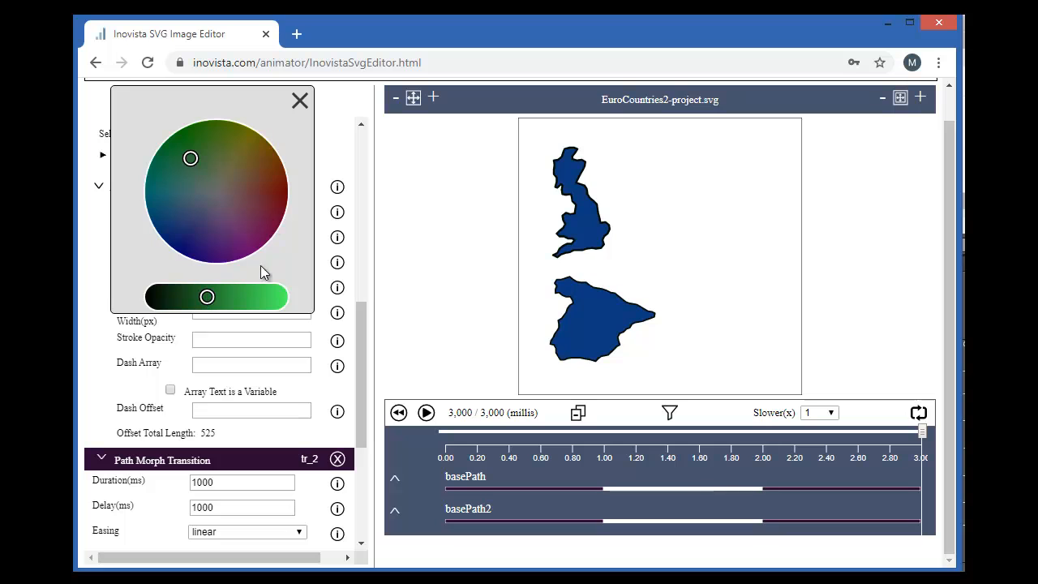
pyautogui.click(307, 104)
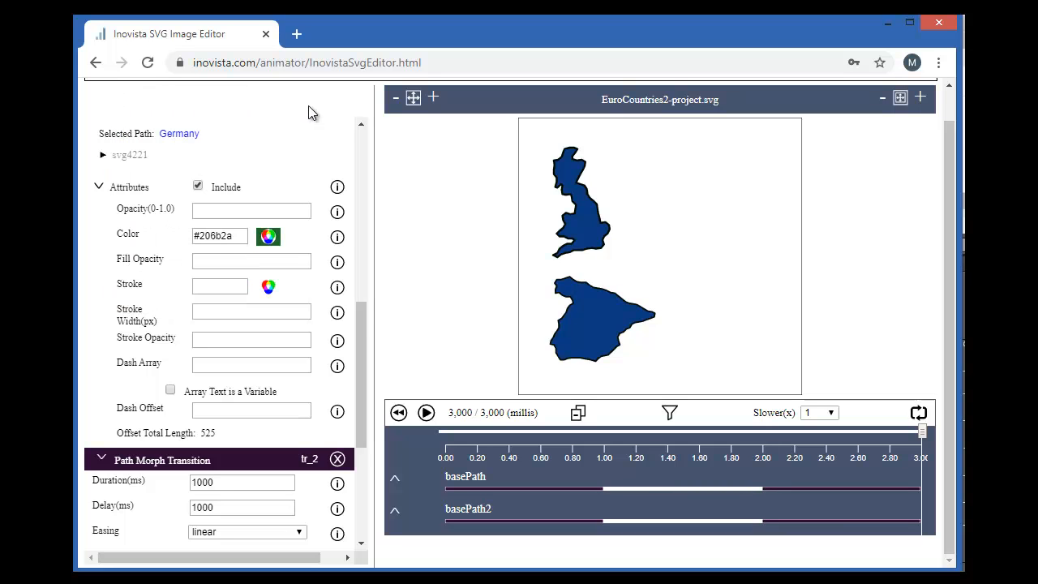
# Set the stroke width to 8 px in the attributes of basePath2's tr_1 transition to France
pyautogui.moveTo(359, 323); pyautogui.dragTo(359, 213)
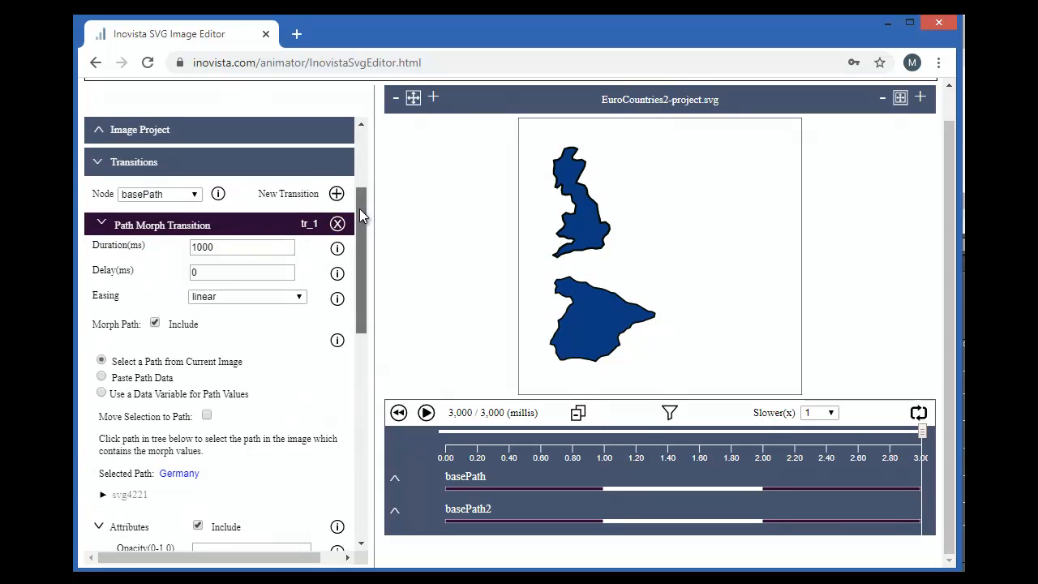
pyautogui.click(174, 197)
pyautogui.click(169, 217)
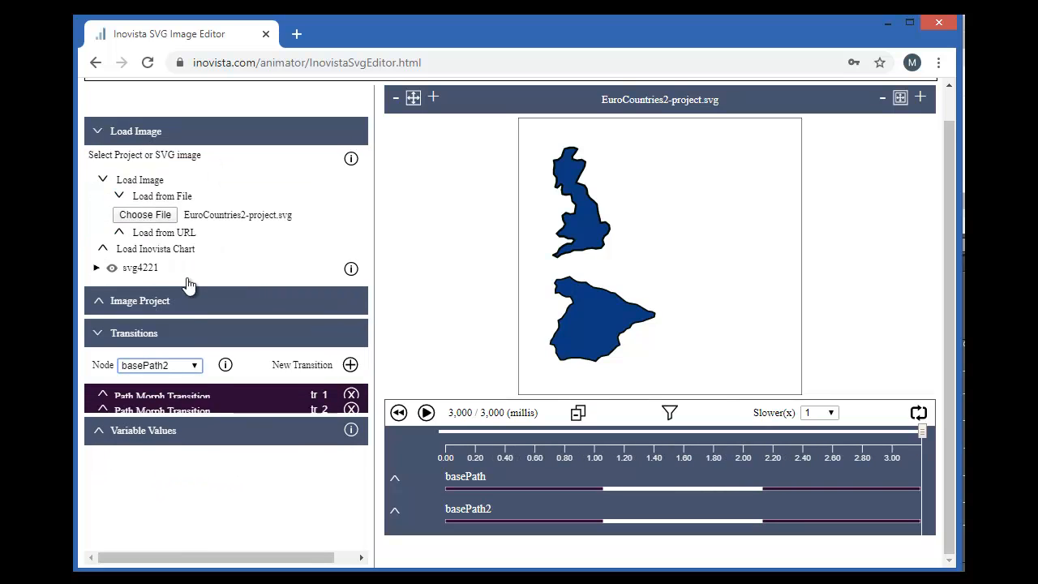
pyautogui.click(193, 401)
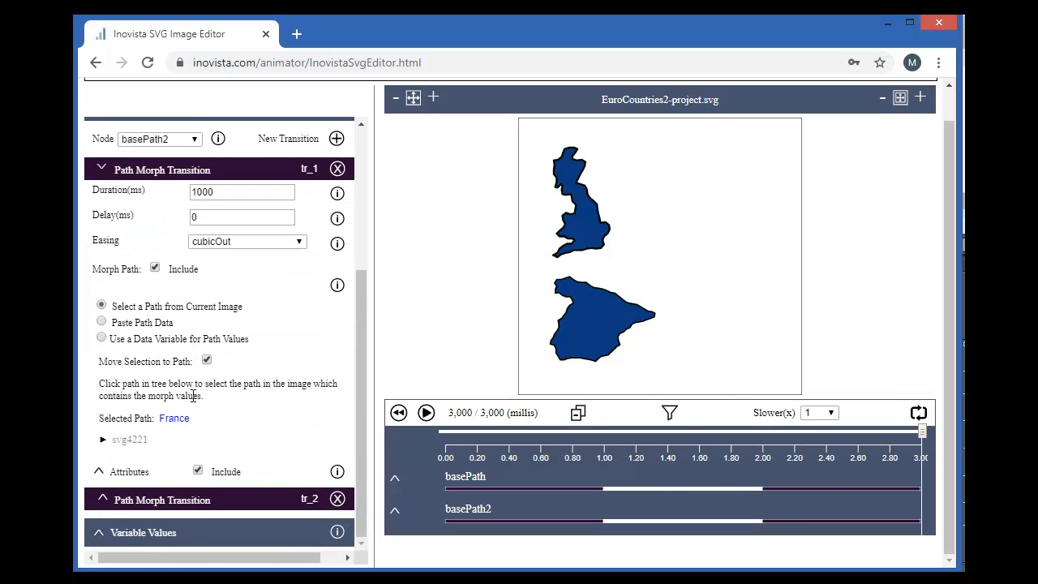
pyautogui.click(128, 472)
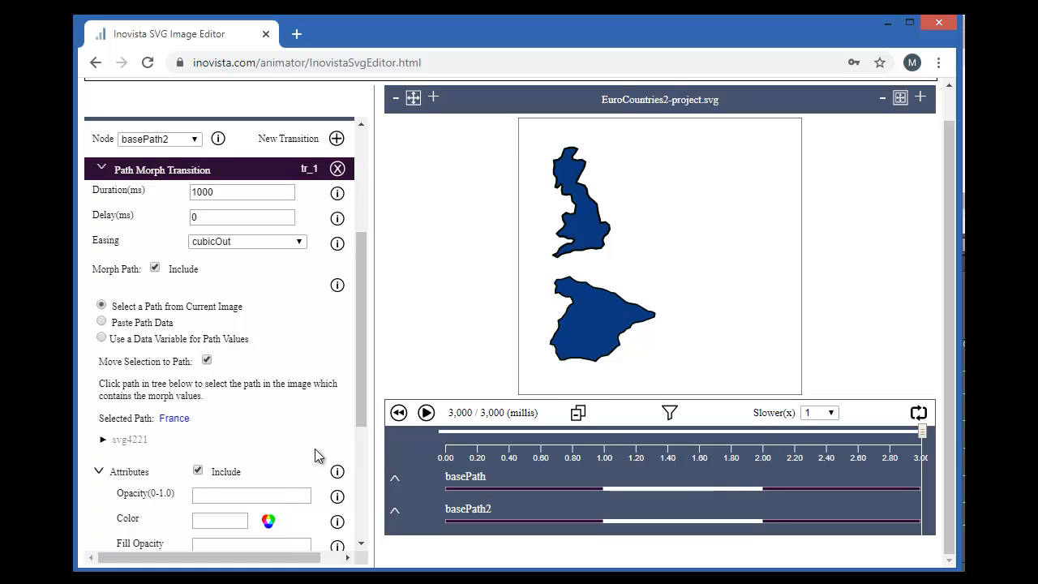
pyautogui.moveTo(365, 410); pyautogui.dragTo(357, 519)
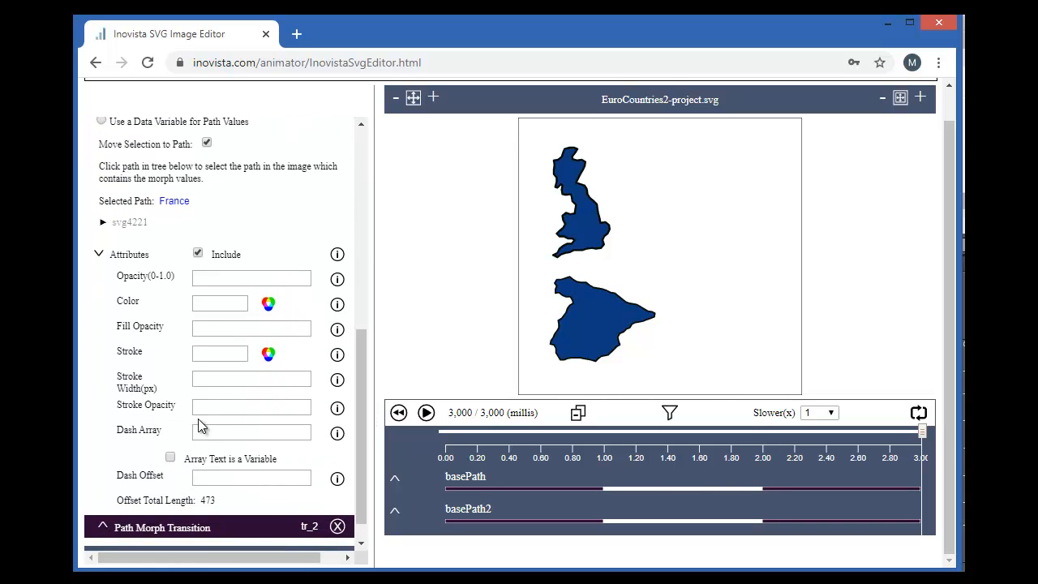
pyautogui.click(222, 377)
# Set the stroke color of basePath2's tr_1 transition to pink #ff086f and play the animation
pyautogui.click(268, 354)
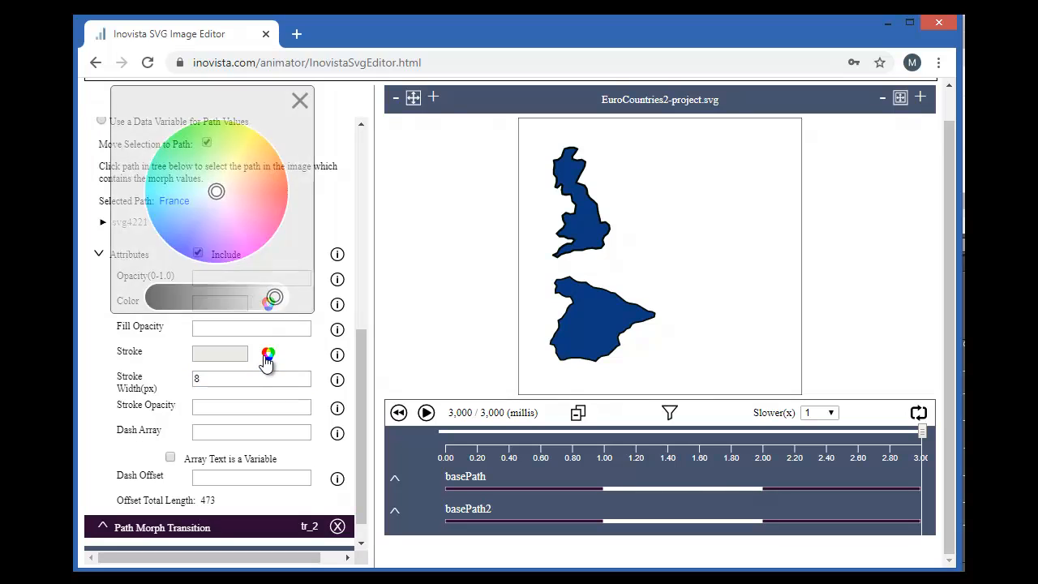
pyautogui.click(270, 221)
pyautogui.click(298, 100)
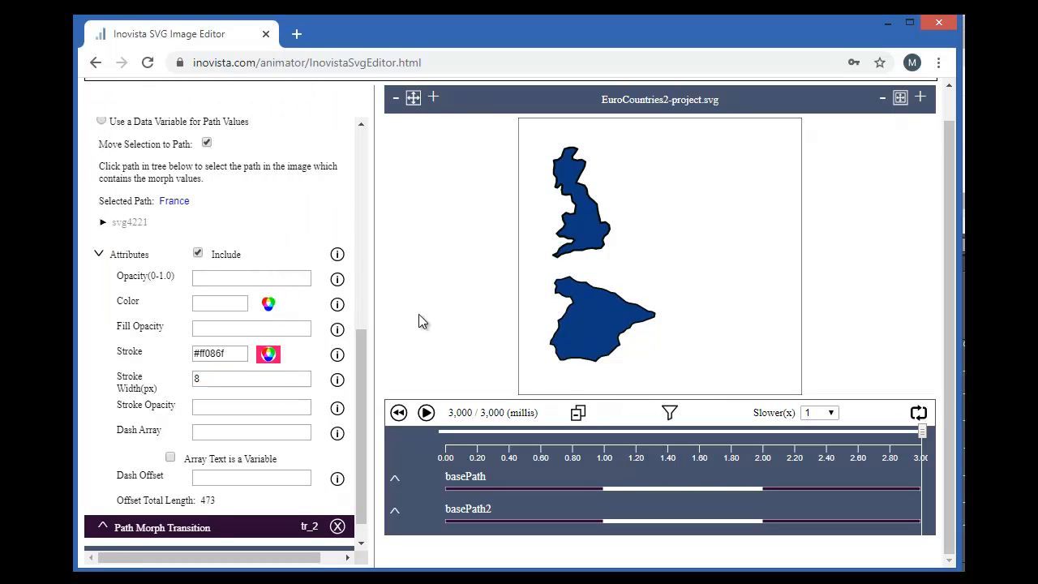
pyautogui.click(425, 413)
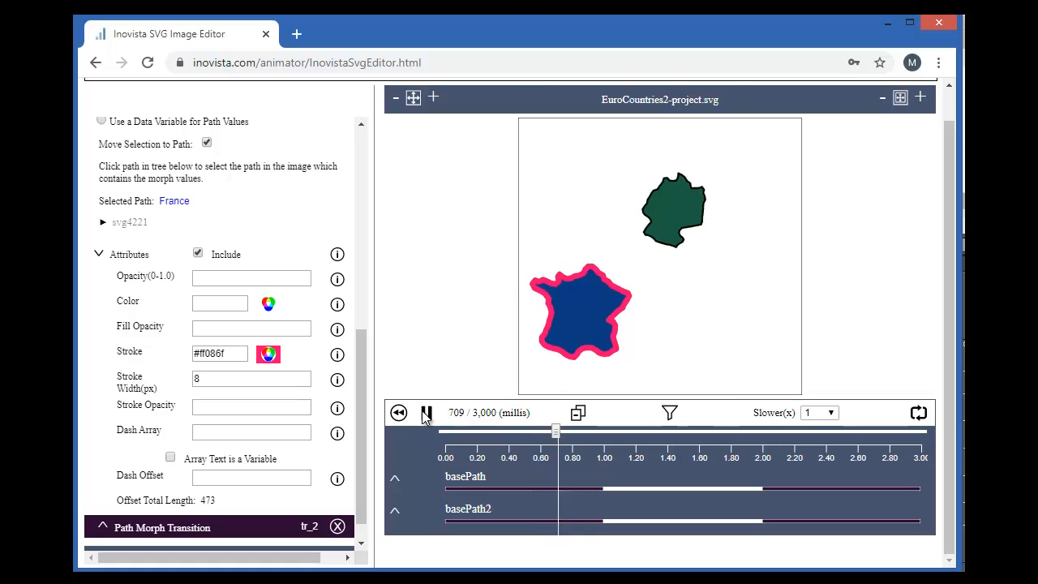